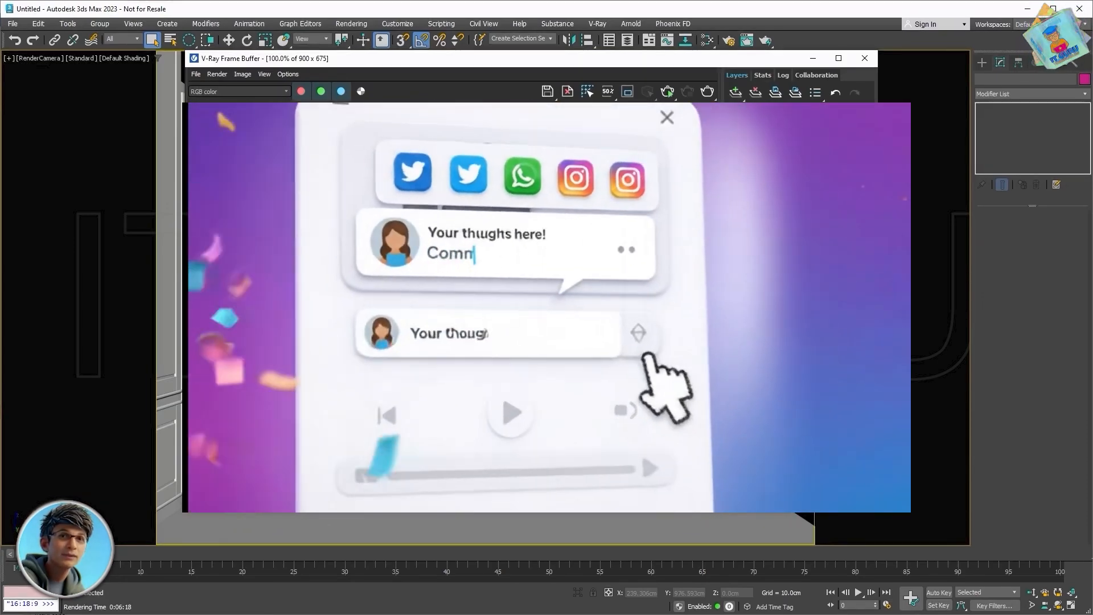
Add a Filmic tonemap correction layer to the rendered dining room image.
{"action": "left_click", "coordinate": [736, 92]}
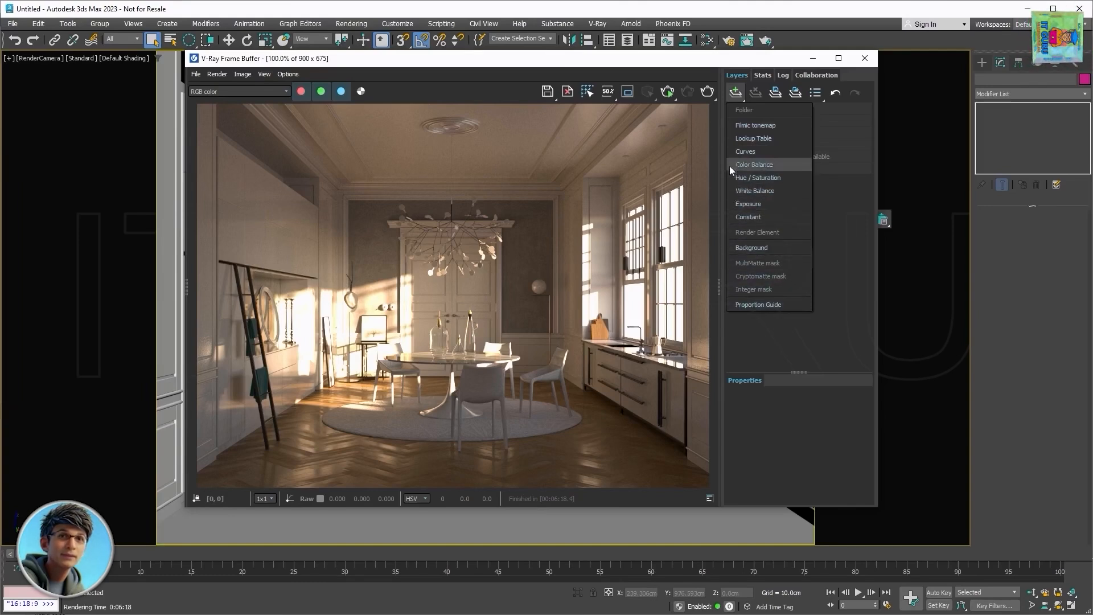
{"action": "left_click", "coordinate": [740, 125]}
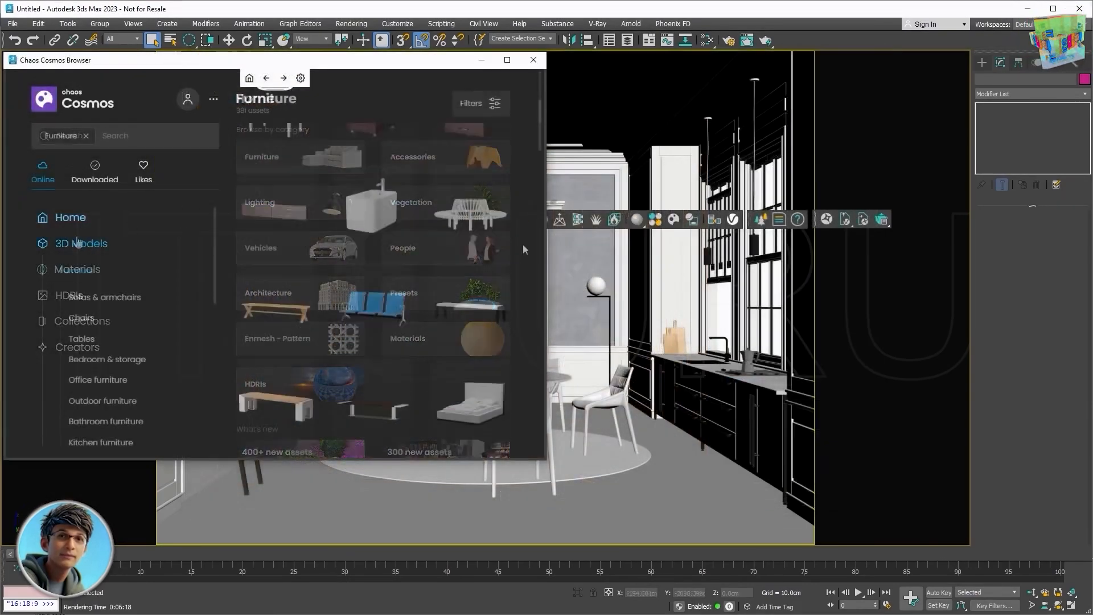
Browse the Furniture, Materials and HDRIs assets in the Chaos Cosmos Browser.
{"action": "scroll", "coordinate": [524, 243], "scroll_direction": "down", "scroll_amount": 15}
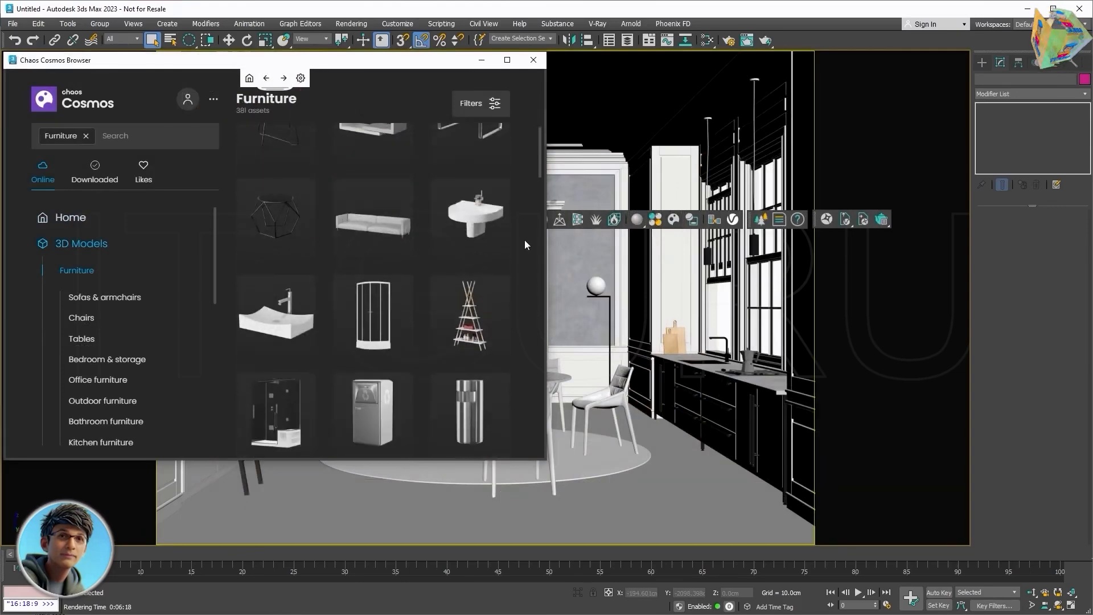
{"action": "scroll", "coordinate": [524, 240], "scroll_direction": "down", "scroll_amount": 5}
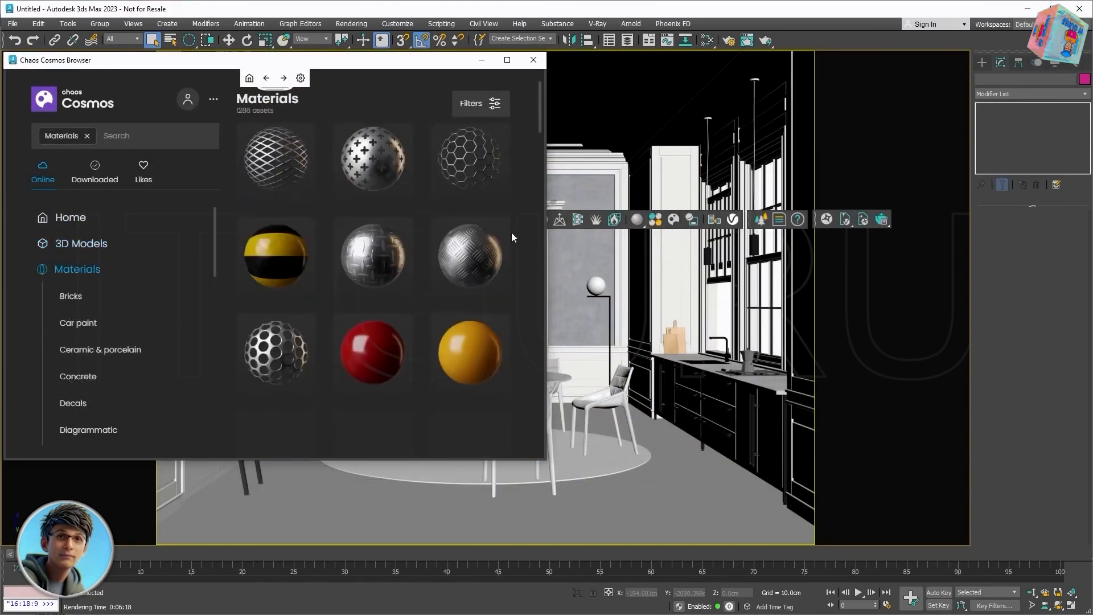
{"action": "scroll", "coordinate": [512, 232], "scroll_direction": "down", "scroll_amount": 3}
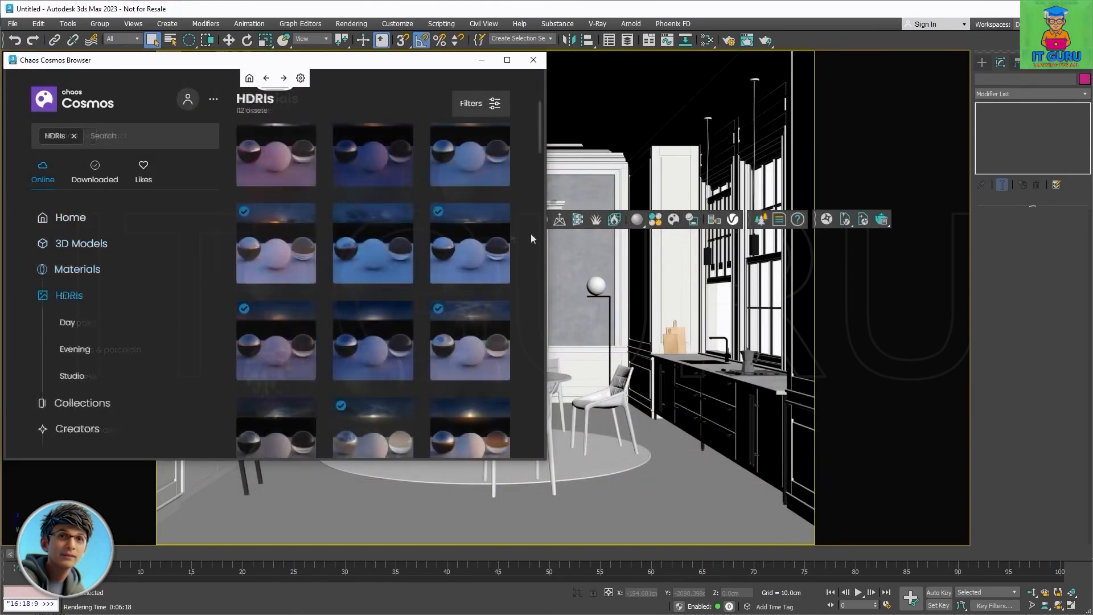
{"action": "scroll", "coordinate": [531, 233], "scroll_direction": "down", "scroll_amount": 5}
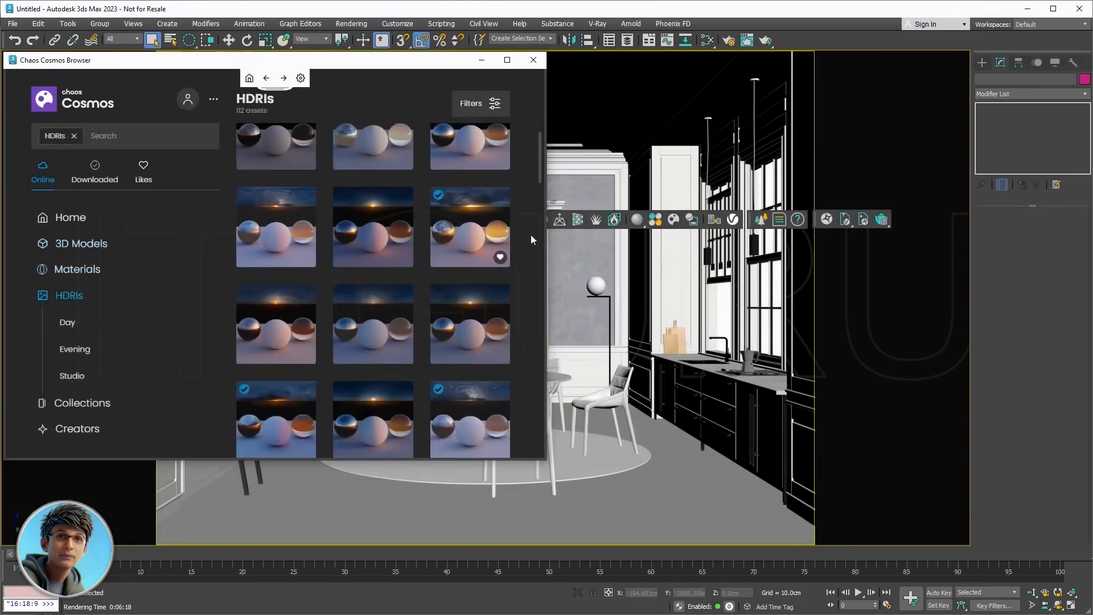
{"action": "scroll", "coordinate": [531, 240], "scroll_direction": "down", "scroll_amount": 8}
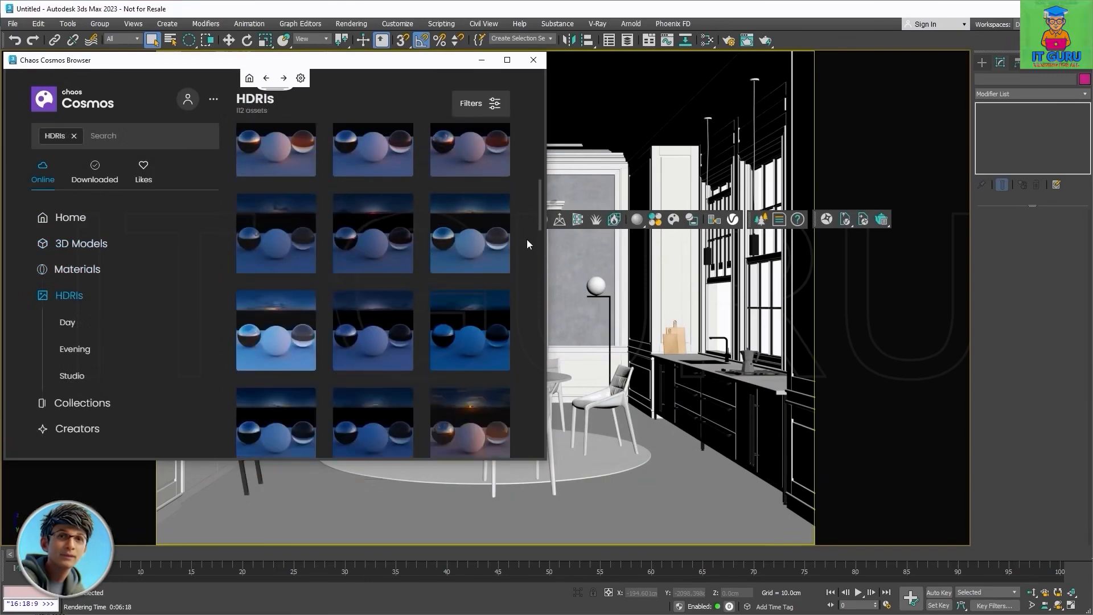
{"action": "scroll", "coordinate": [527, 240], "scroll_direction": "down", "scroll_amount": 6}
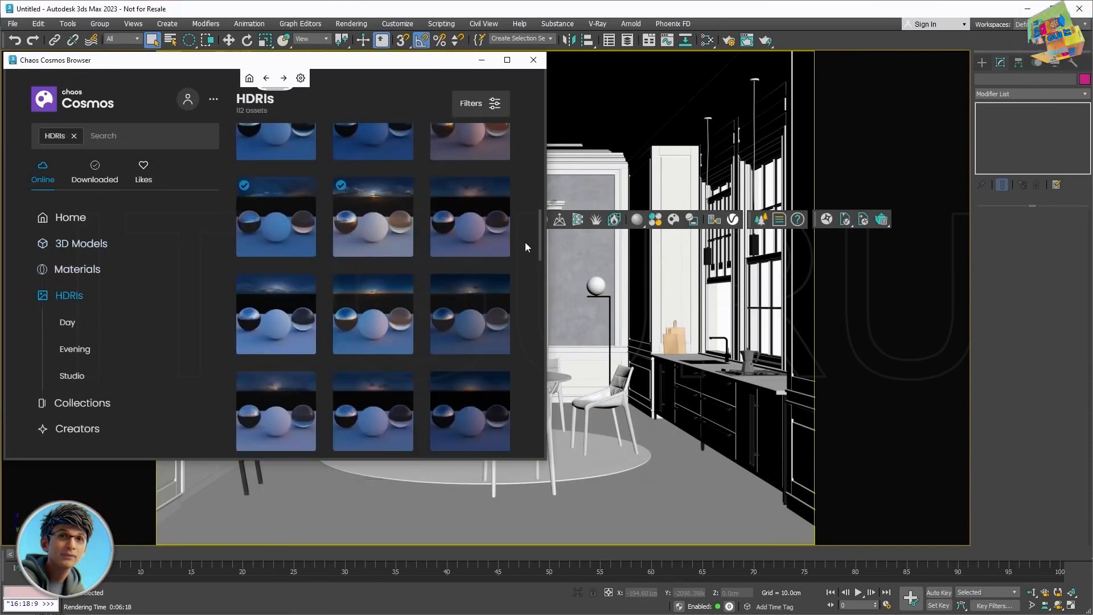
{"action": "scroll", "coordinate": [525, 241], "scroll_direction": "down", "scroll_amount": 1}
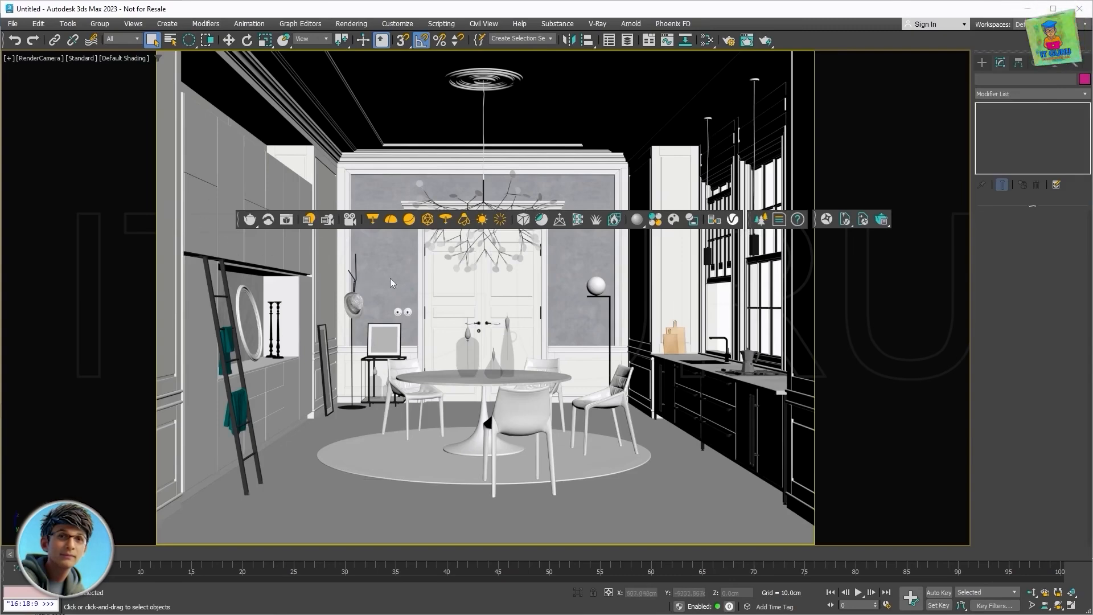
{"action": "left_click", "coordinate": [249, 221]}
{"action": "left_click_drag", "start_coordinate": [248, 221], "coordinate": [251, 260]}
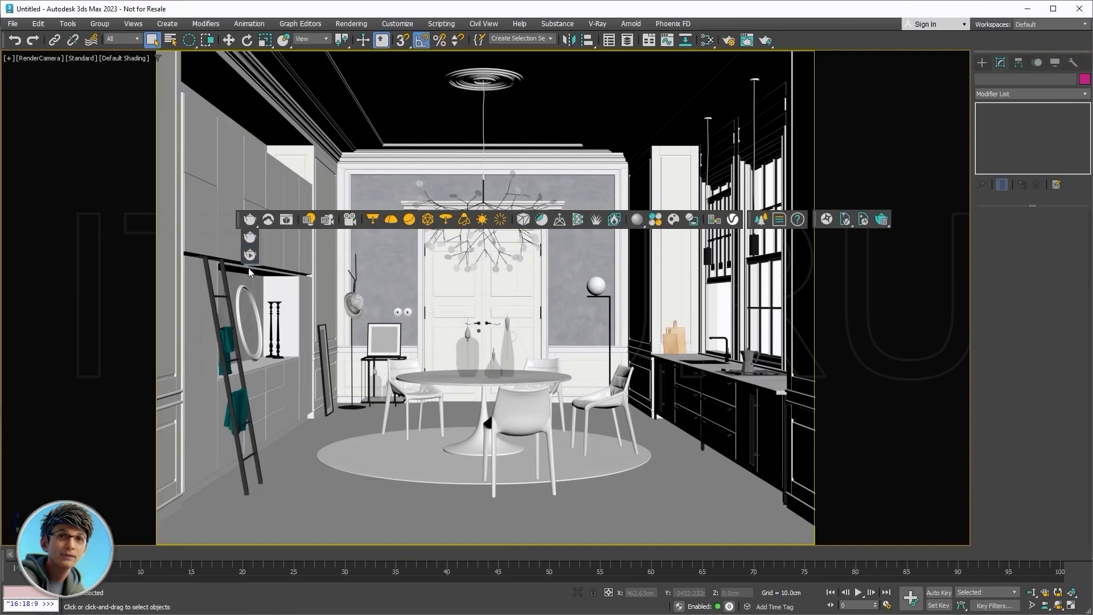
{"action": "left_click", "coordinate": [248, 268]}
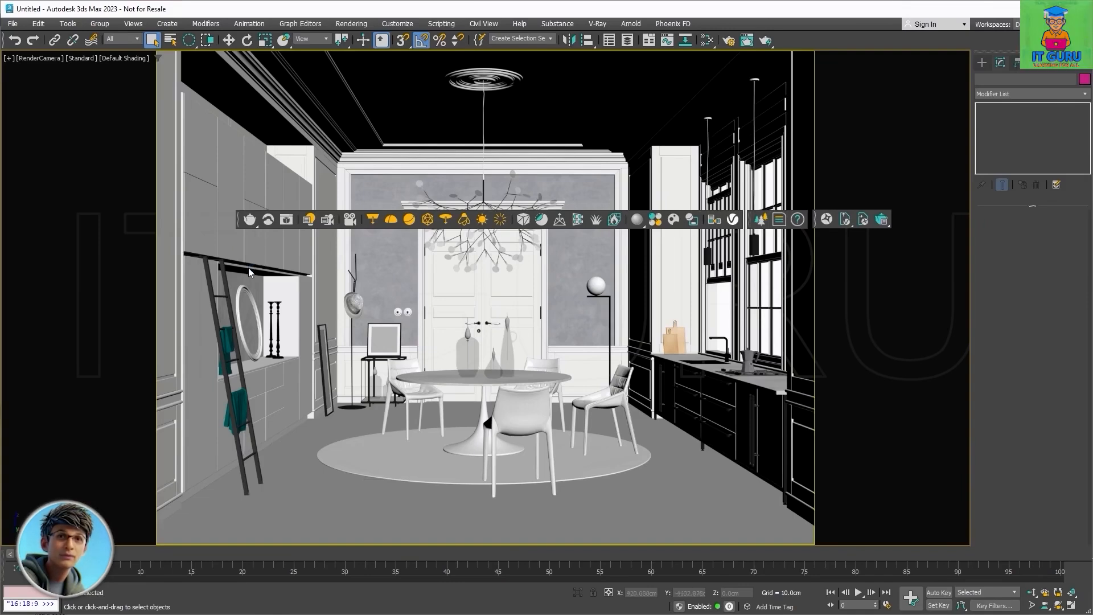
Make V-Ray the current renderer and render the camera view in the V-Ray Frame Buffer.
{"action": "left_click", "coordinate": [286, 221]}
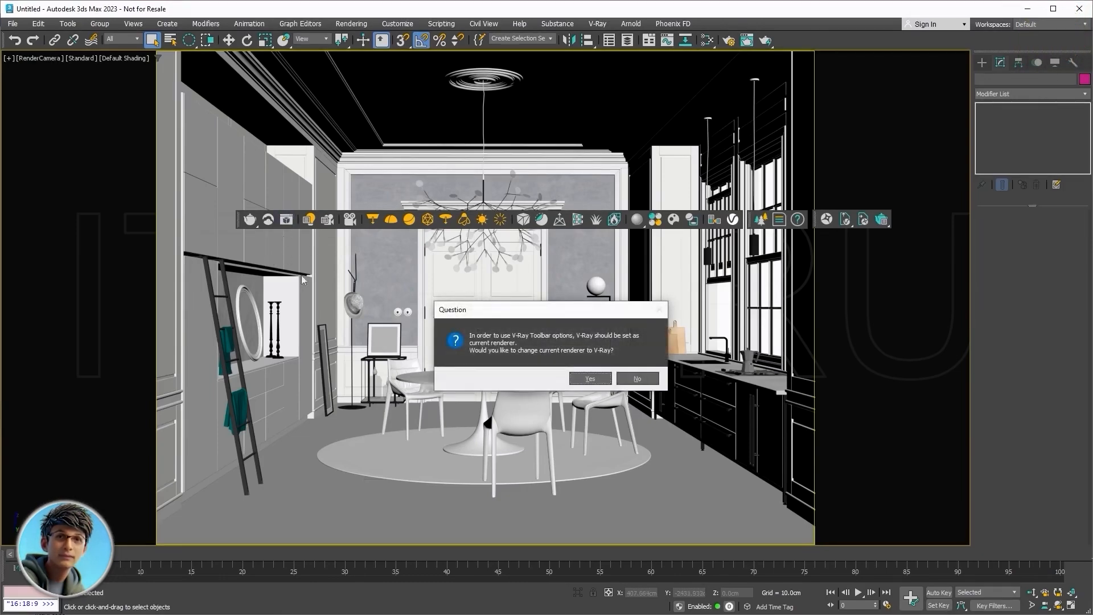
{"action": "left_click", "coordinate": [588, 379]}
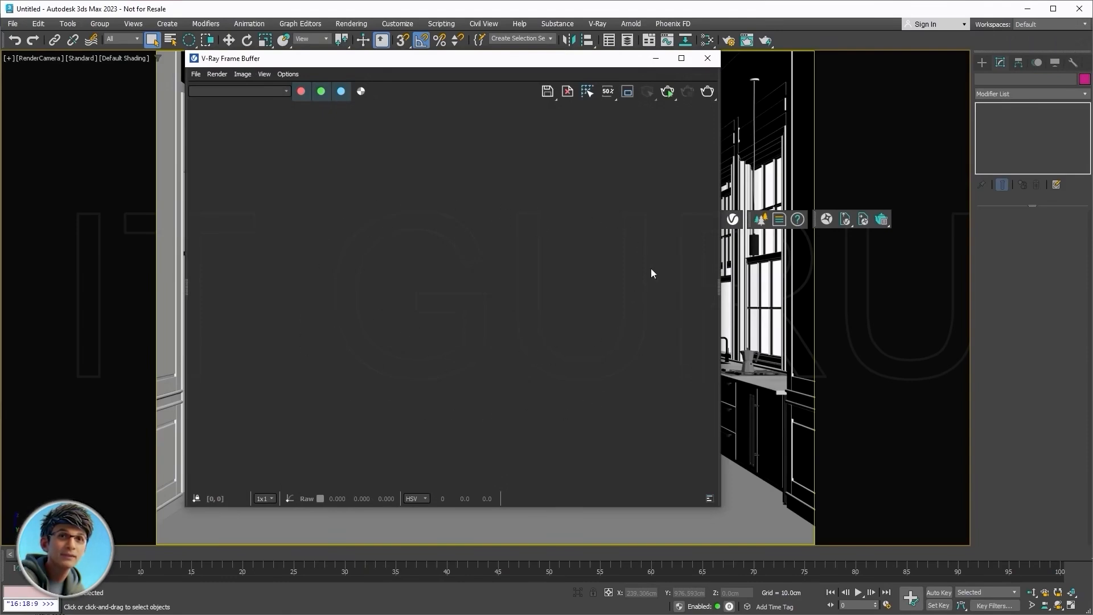
{"action": "left_click", "coordinate": [707, 93]}
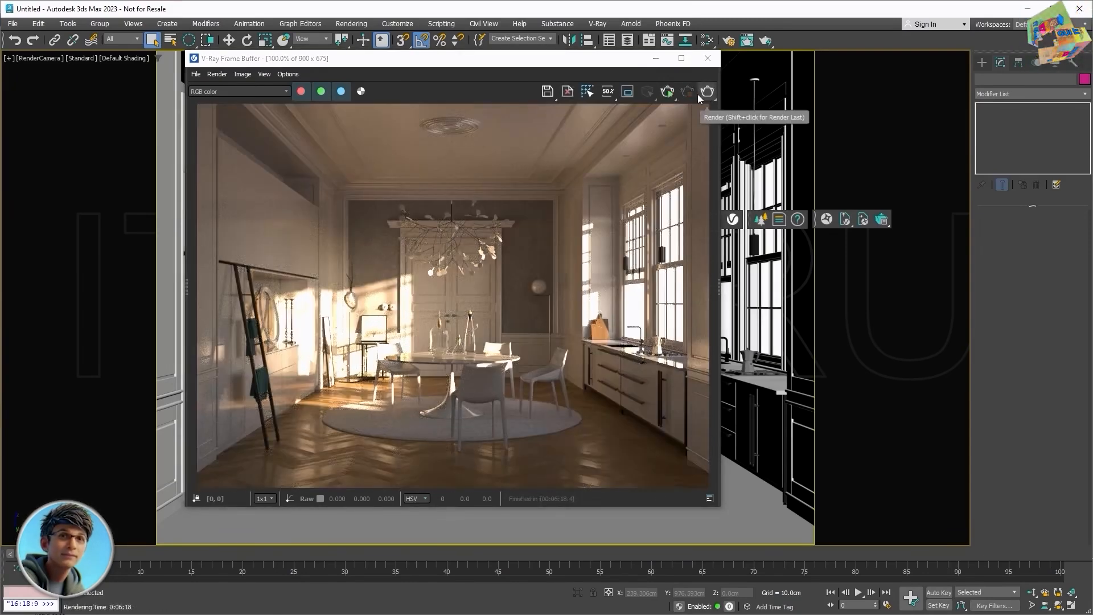
Try a render region of about 292 × 193 pixels over the ceiling and back wall, clear it, and toggle the 50% test resolution.
{"action": "left_click", "coordinate": [627, 91]}
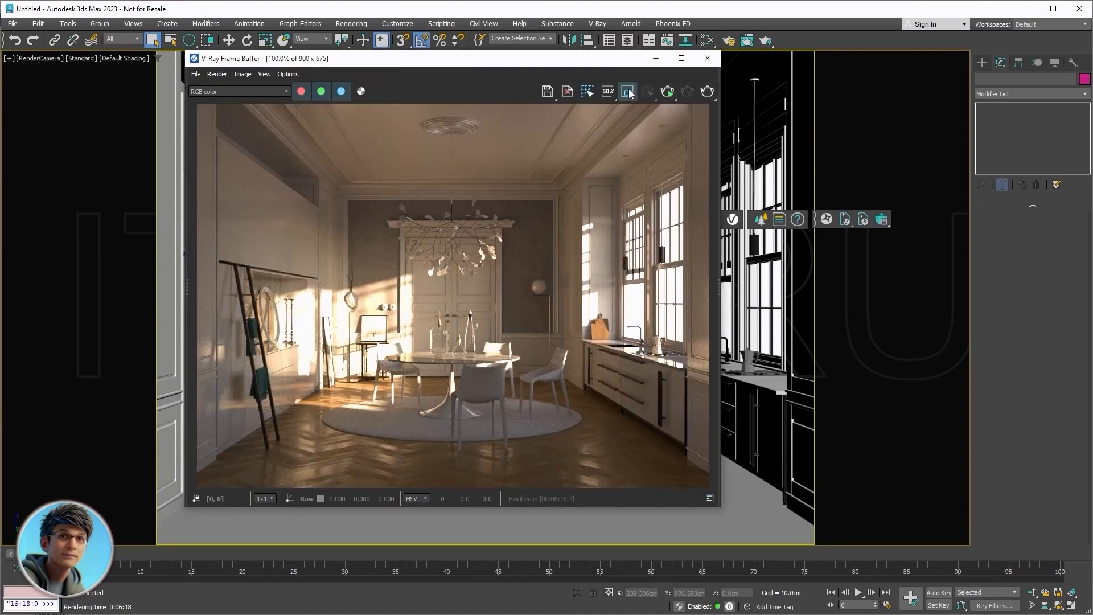
{"action": "left_click_drag", "start_coordinate": [577, 140], "coordinate": [409, 250]}
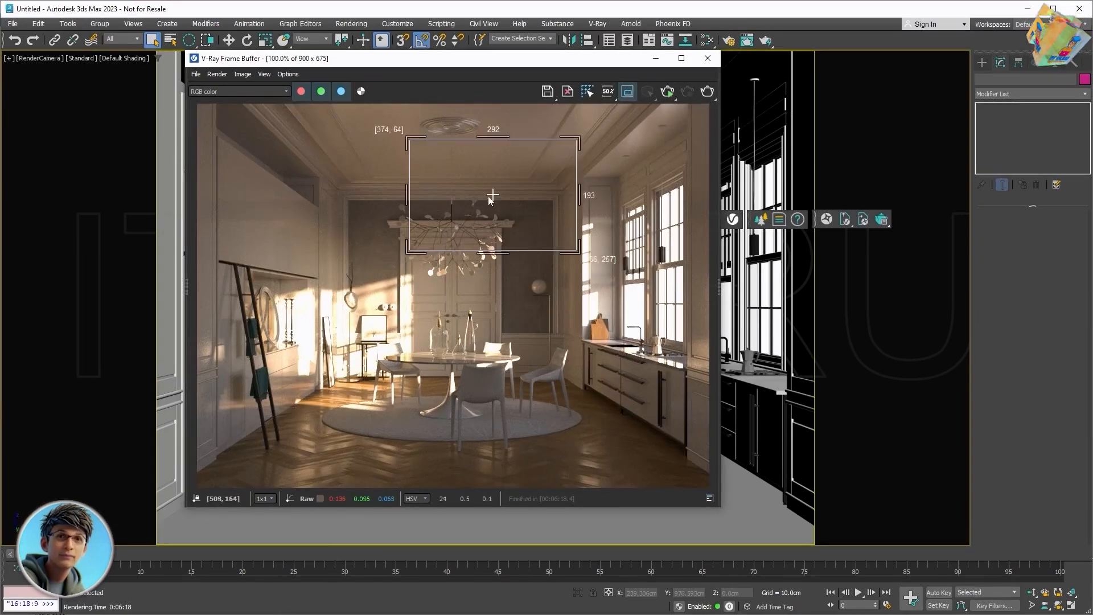
{"action": "left_click", "coordinate": [629, 91]}
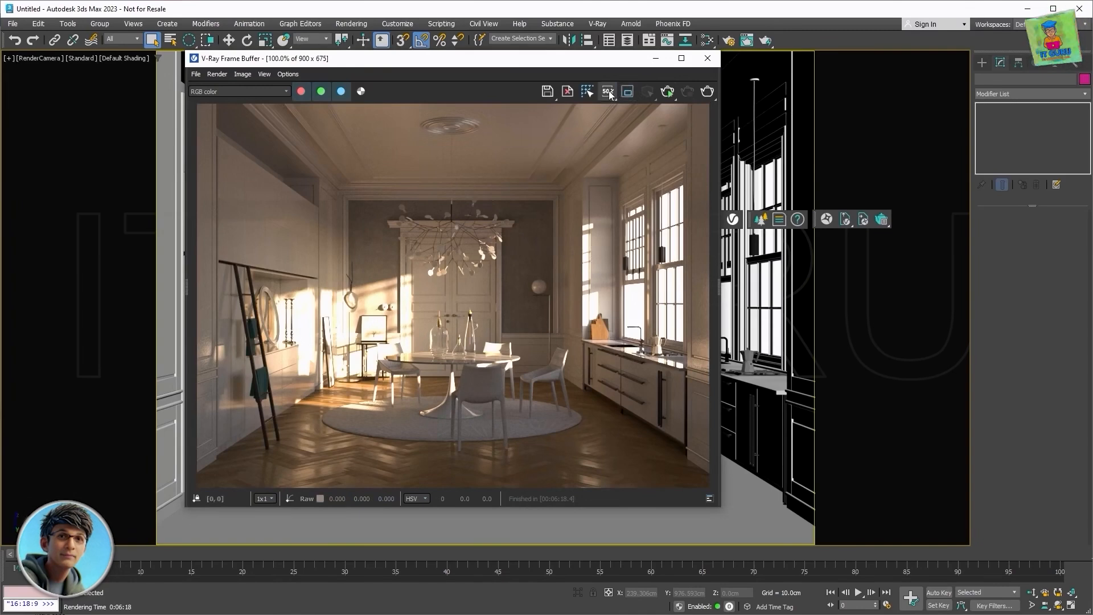
{"action": "left_click", "coordinate": [609, 92]}
{"action": "left_click", "coordinate": [609, 92]}
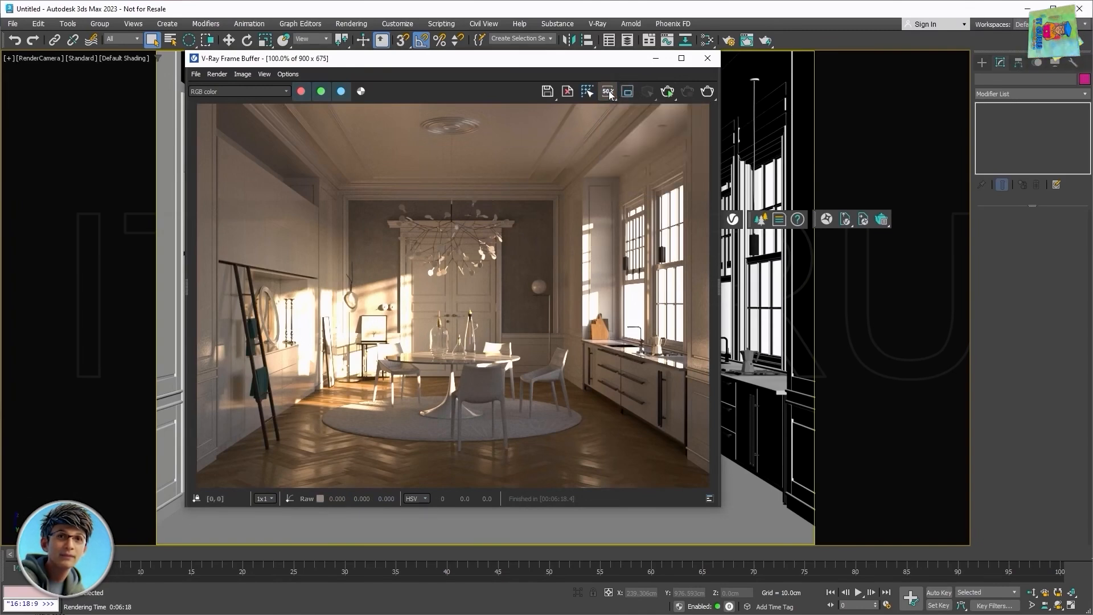
{"action": "left_click", "coordinate": [548, 92]}
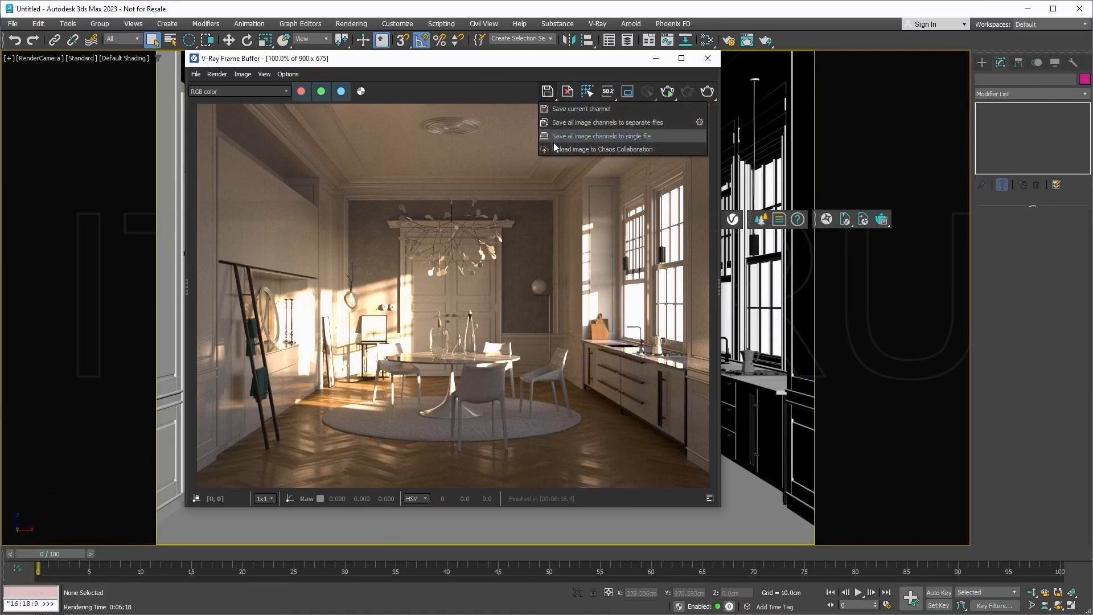
{"action": "left_click", "coordinate": [551, 95]}
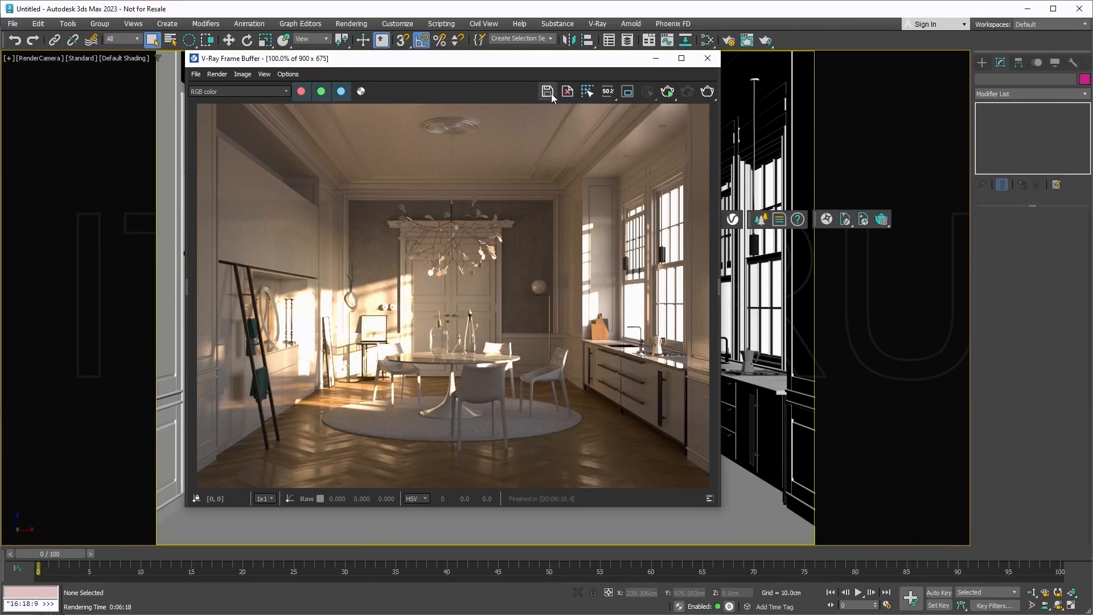
Inspect the VRaySpecular render element and return the display to the RGB color channel.
{"action": "left_click", "coordinate": [287, 91]}
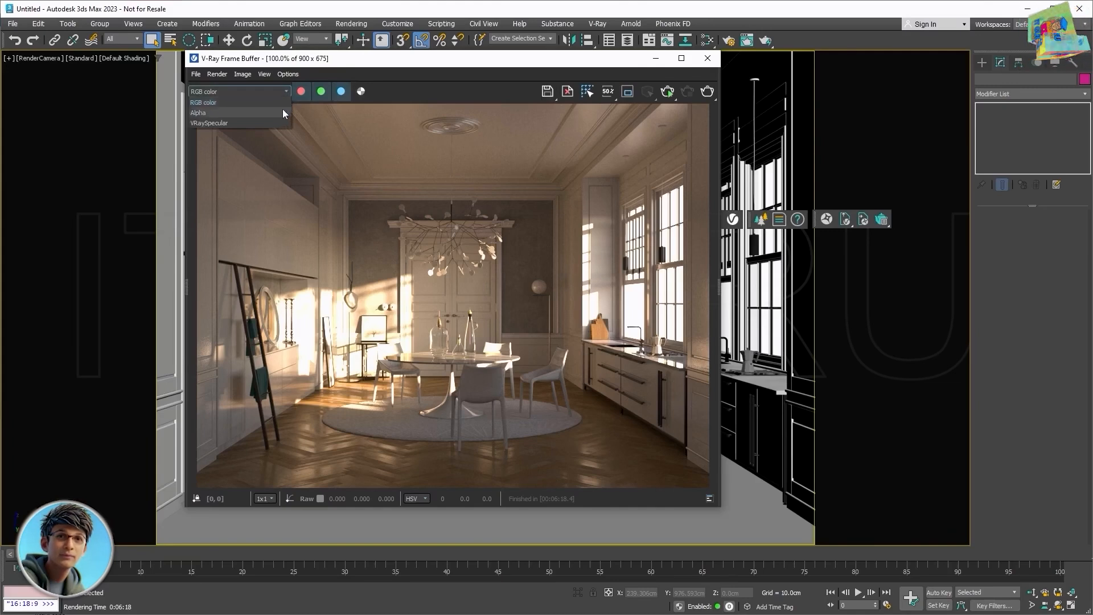
{"action": "left_click", "coordinate": [283, 123]}
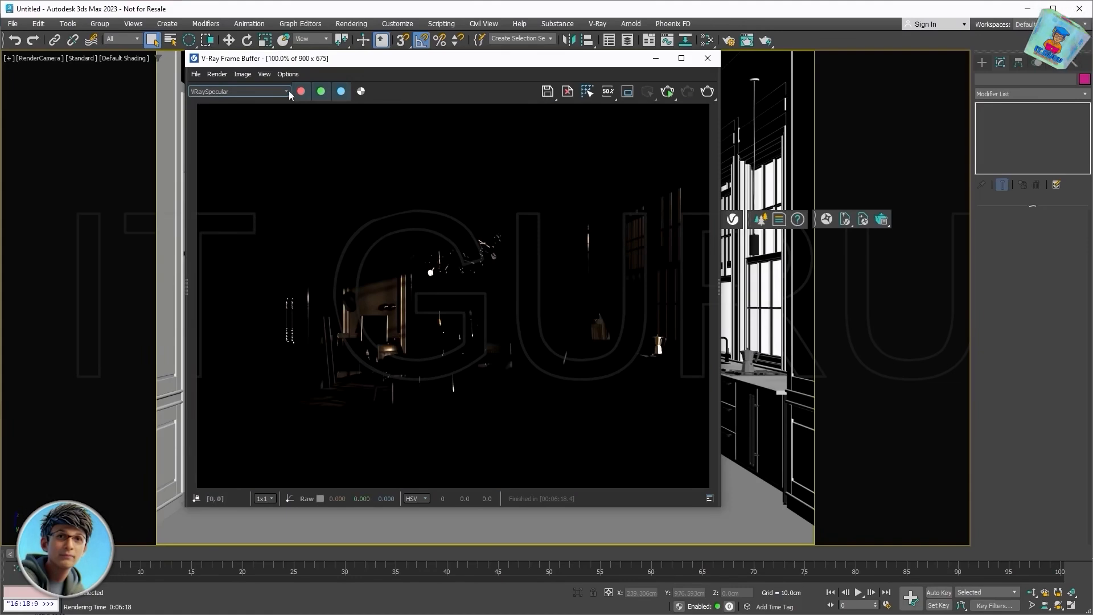
{"action": "left_click", "coordinate": [287, 91]}
{"action": "left_click", "coordinate": [283, 101]}
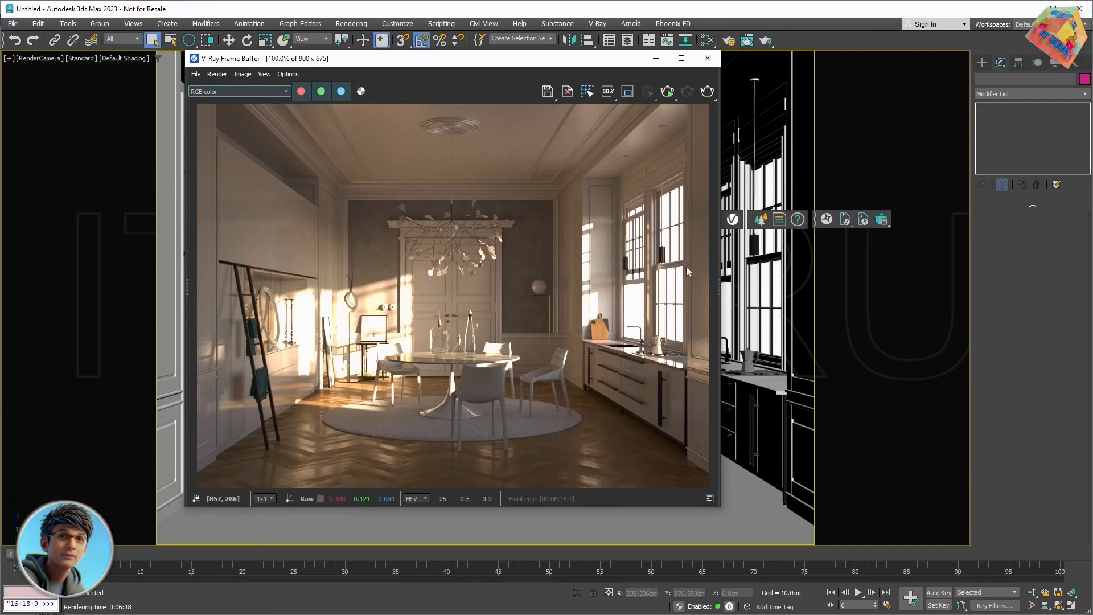
Reveal the correction layers, add a Filmic tonemap layer to the render, and select the Source layer.
{"action": "double_click", "coordinate": [717, 282]}
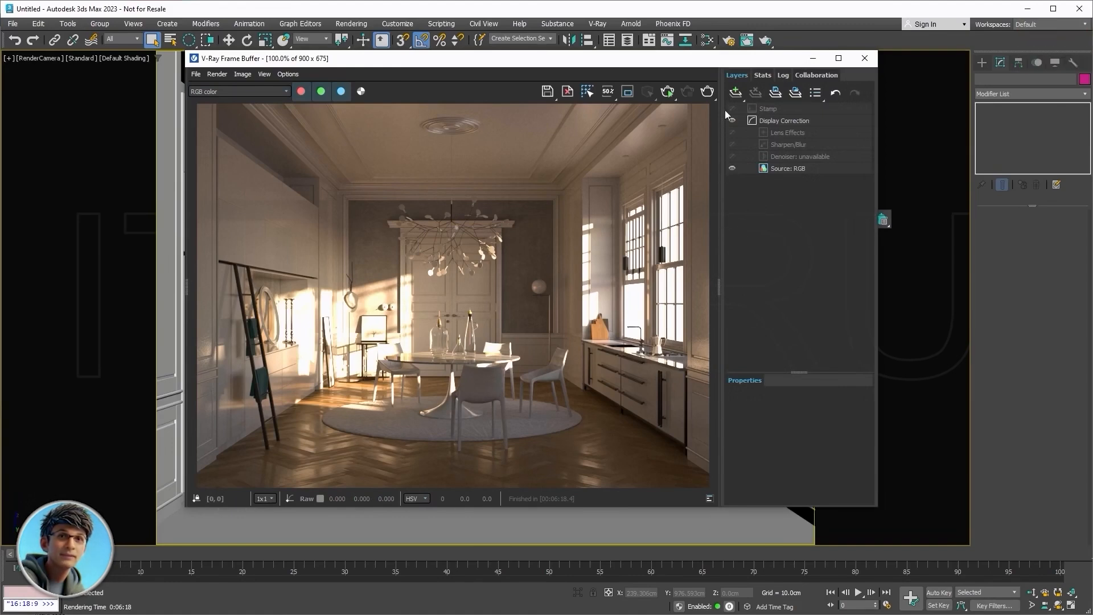
{"action": "left_click", "coordinate": [735, 93]}
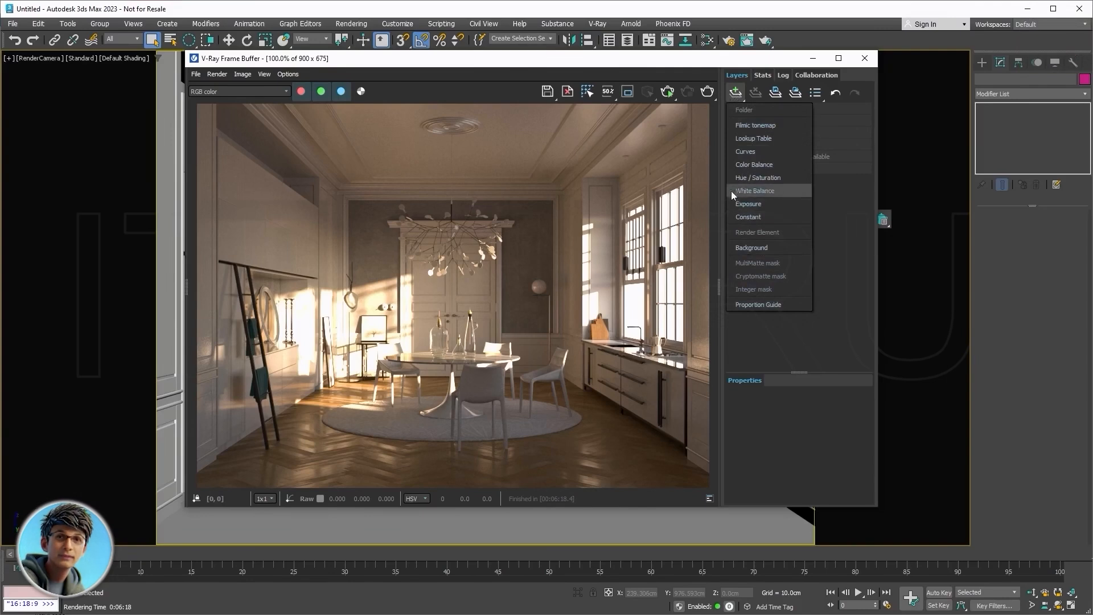
{"action": "left_click", "coordinate": [730, 126]}
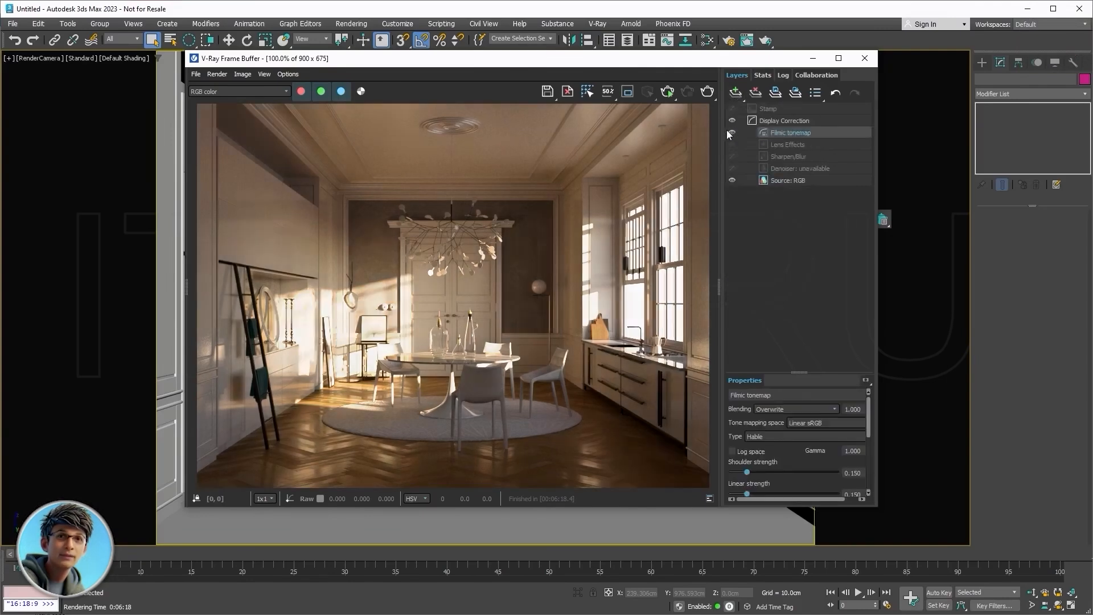
{"action": "left_click", "coordinate": [767, 180]}
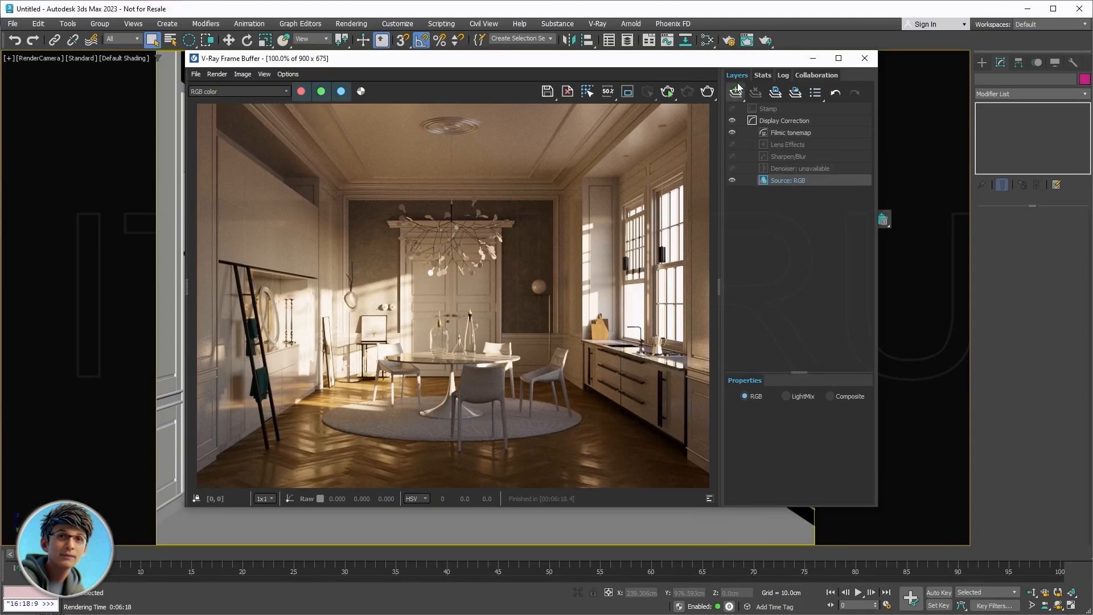
Review the render's statistics and its message log.
{"action": "left_click", "coordinate": [761, 76]}
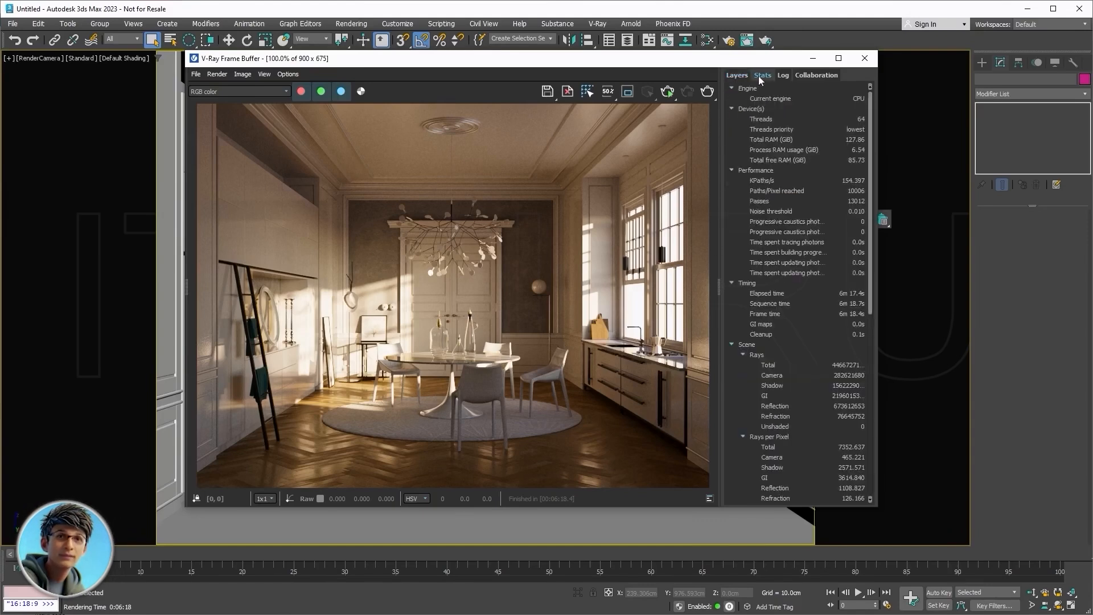
{"action": "left_click", "coordinate": [784, 76]}
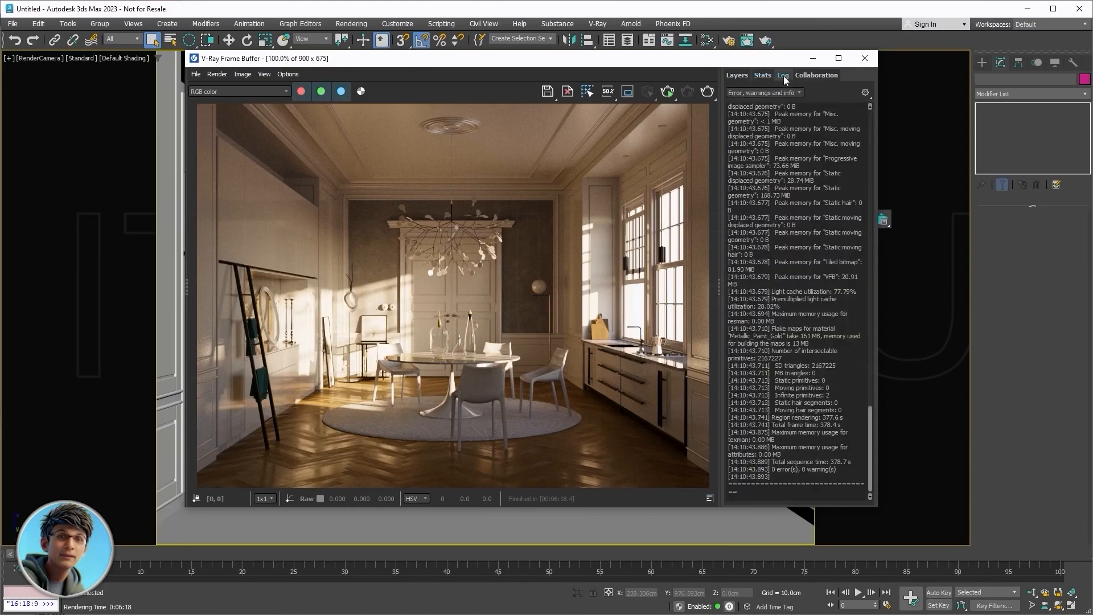
Prepare the current image for upload to Chaos Cloud Collaboration and collapse the frame buffer's side area.
{"action": "left_click", "coordinate": [809, 76]}
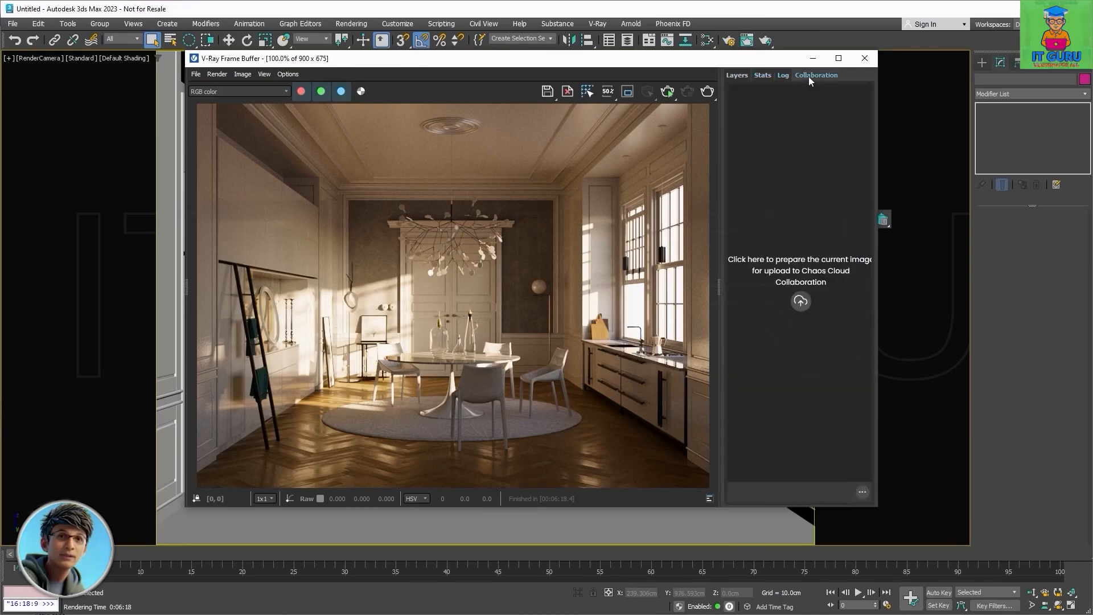
{"action": "left_click", "coordinate": [801, 301]}
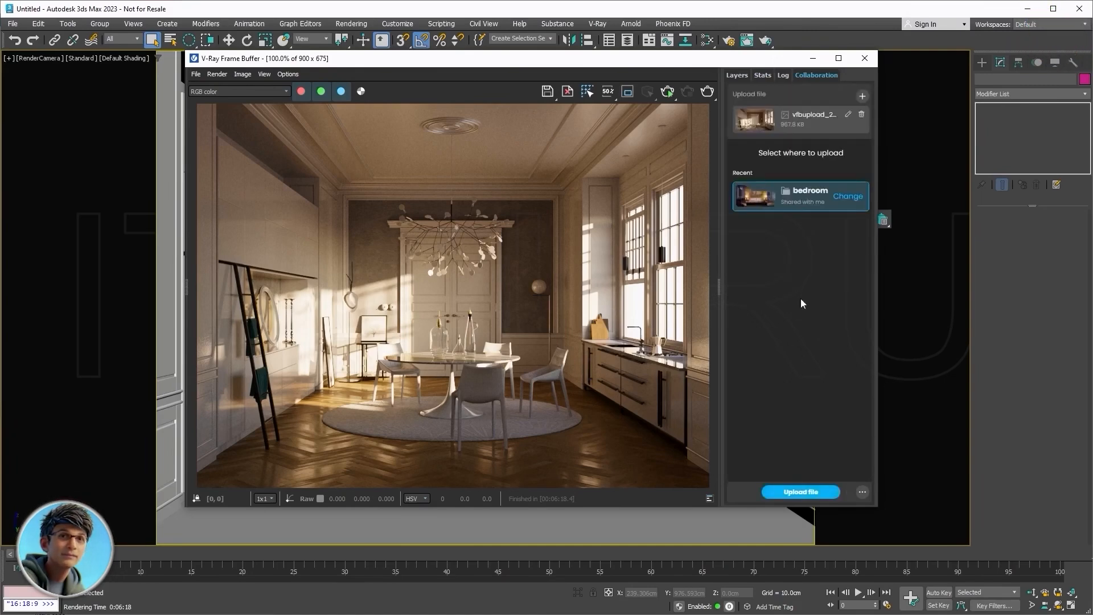
{"action": "left_click", "coordinate": [720, 284]}
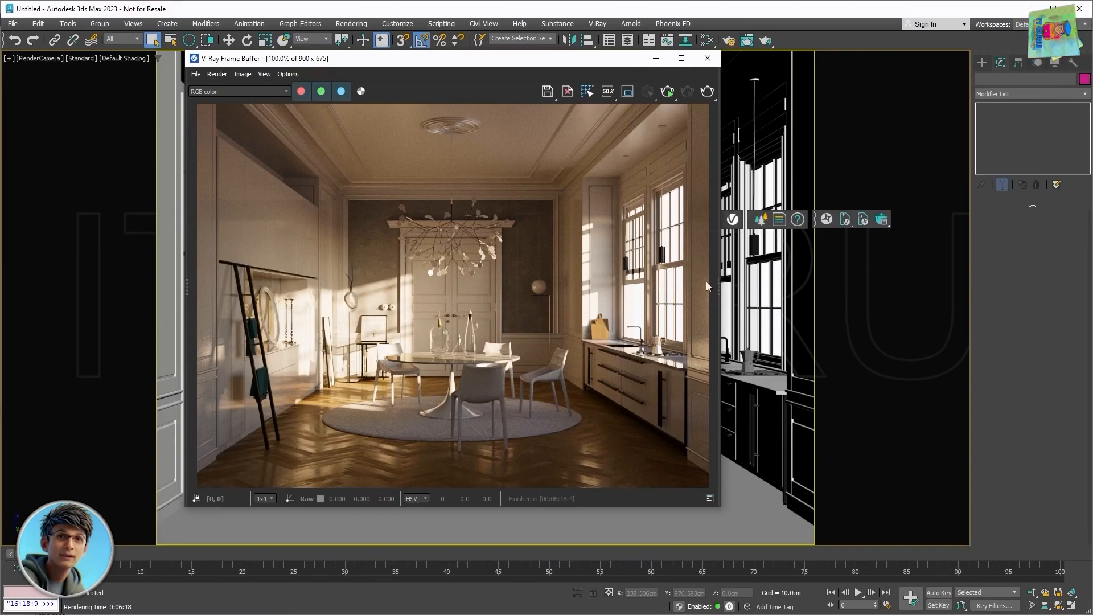
Reveal the render history and save the current tonemapped render to it.
{"action": "left_click", "coordinate": [188, 284]}
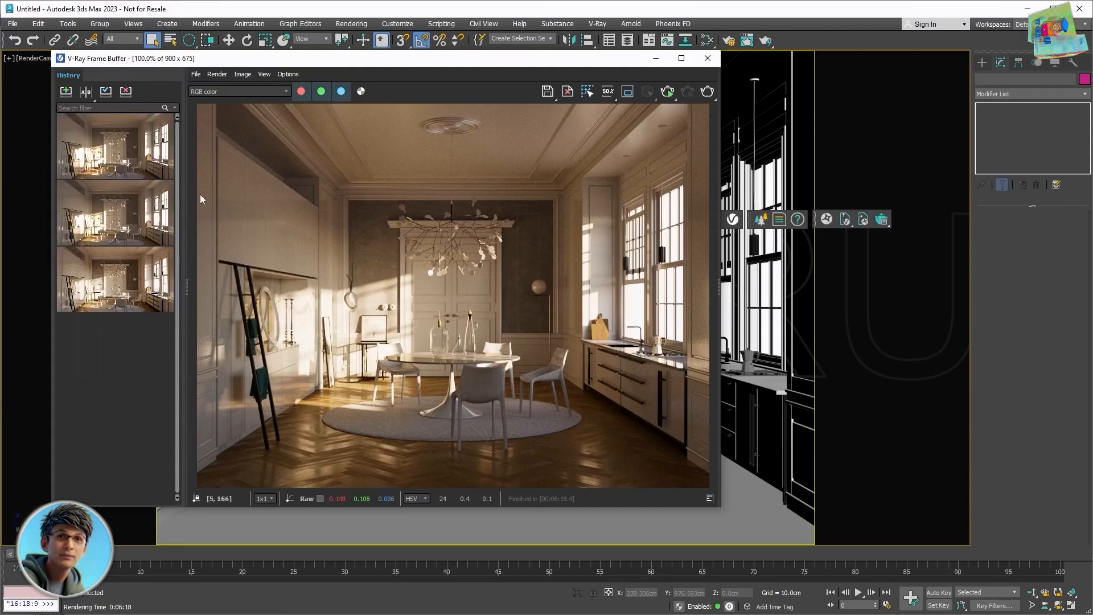
{"action": "left_click", "coordinate": [68, 95]}
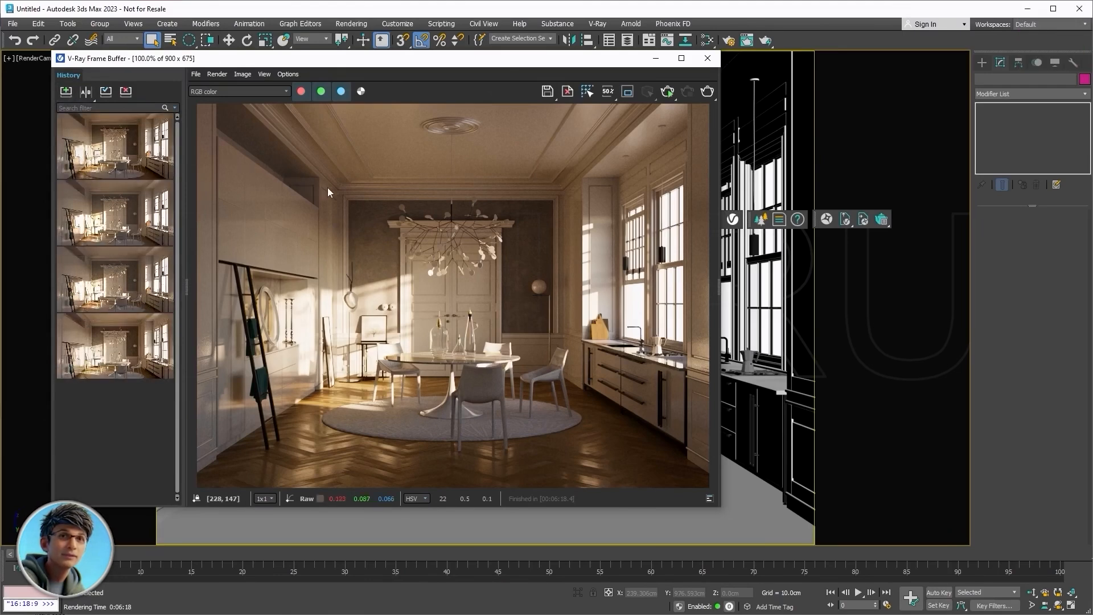
Review the history options in the VFB settings, save them, and close the V-Ray Frame Buffer.
{"action": "left_click", "coordinate": [292, 74]}
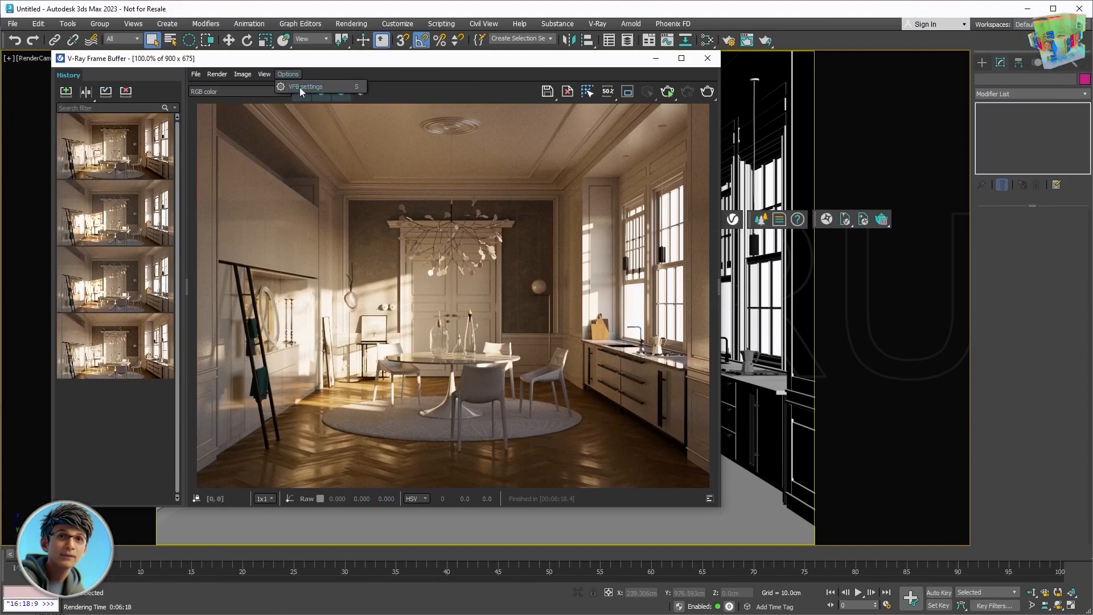
{"action": "left_click", "coordinate": [300, 87]}
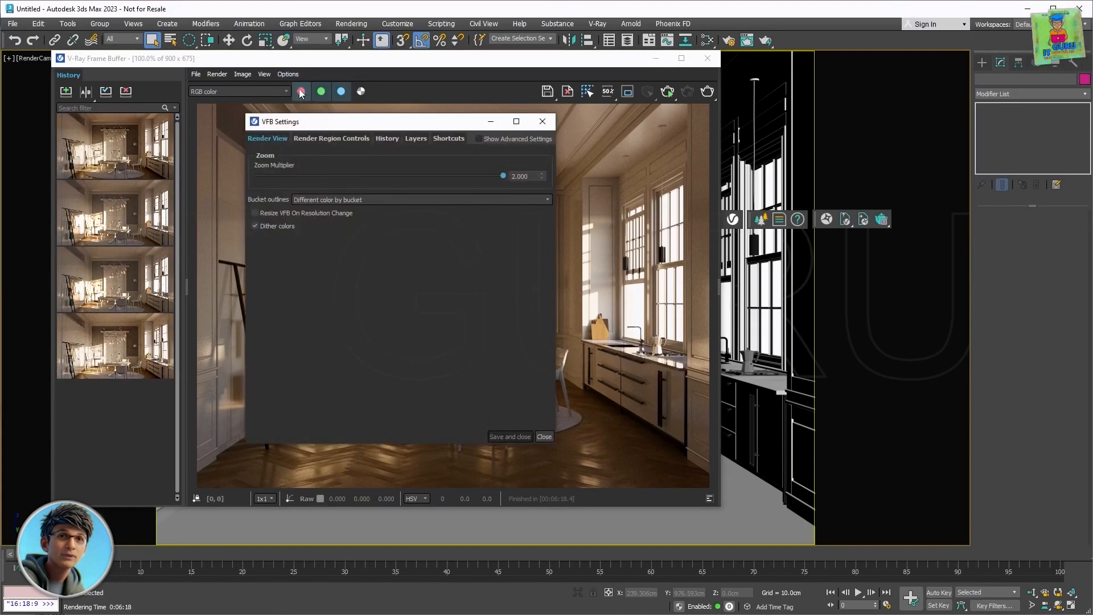
{"action": "left_click", "coordinate": [385, 138]}
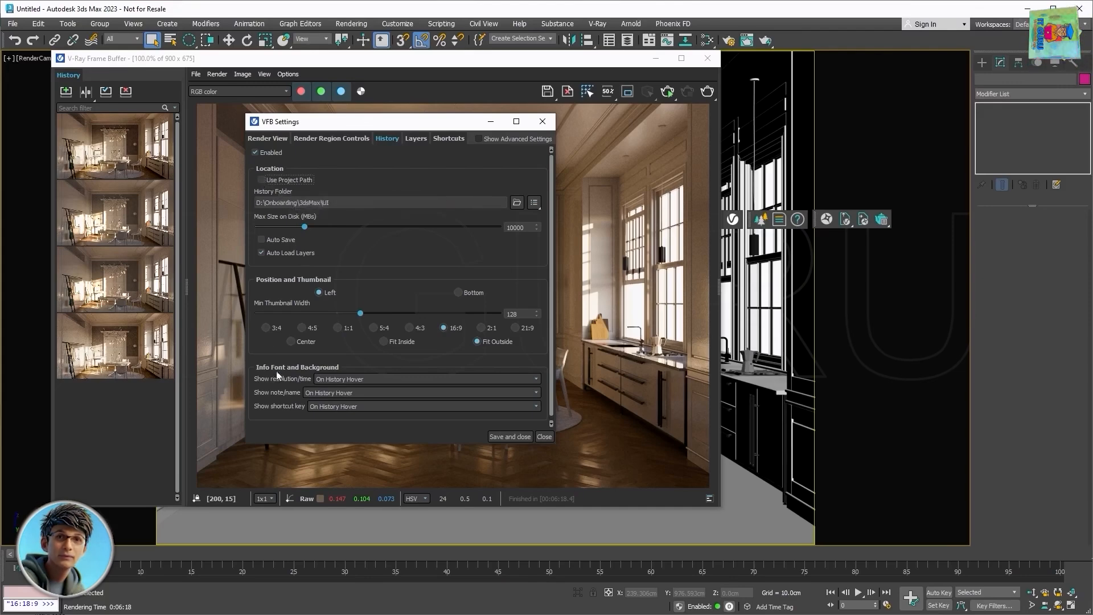
{"action": "left_click", "coordinate": [504, 436]}
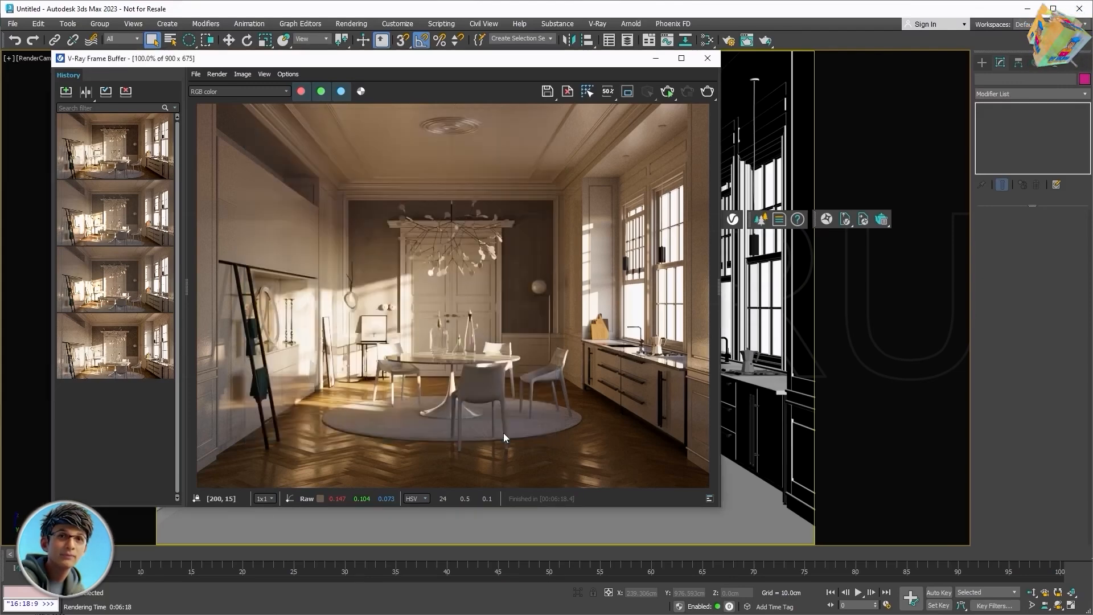
{"action": "left_click", "coordinate": [707, 57]}
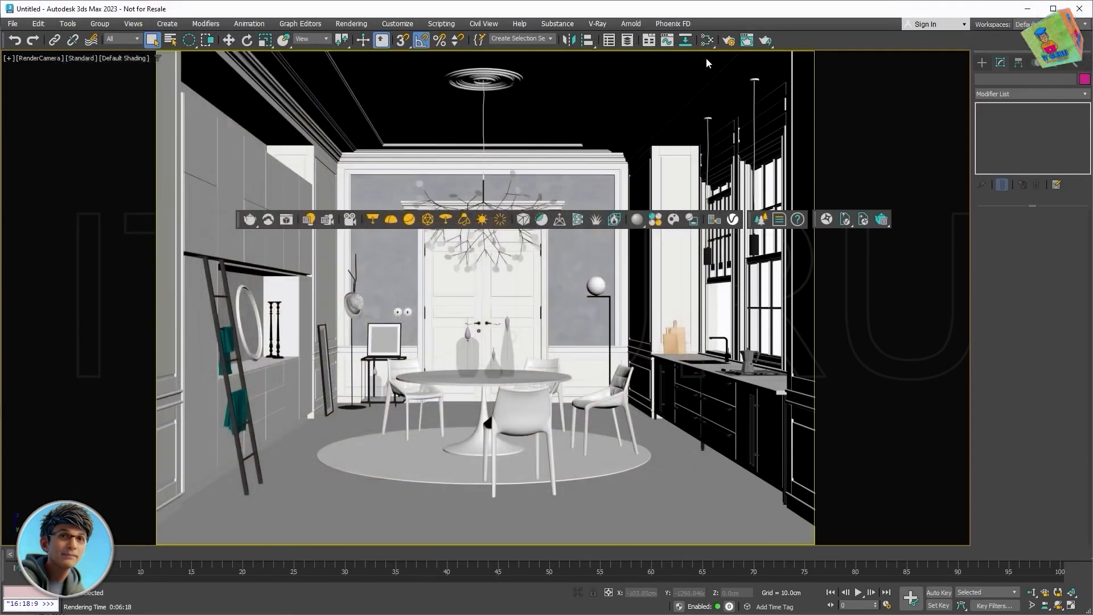
Inspect the scene's light lister and the V-Ray Camera Lister, closing each one.
{"action": "left_click", "coordinate": [313, 218]}
{"action": "left_click", "coordinate": [695, 179]}
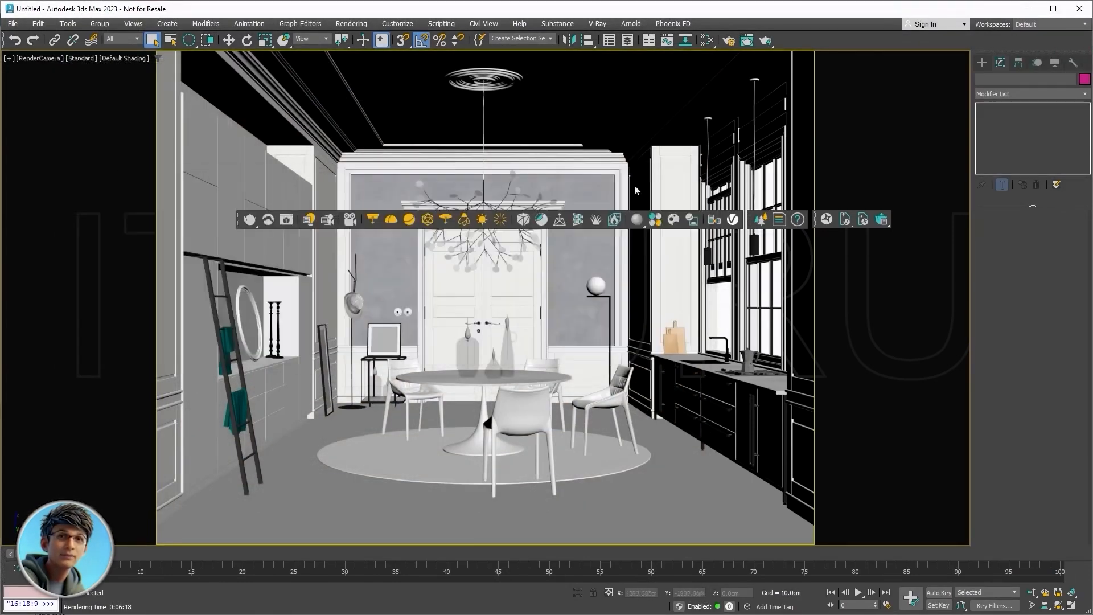
{"action": "left_click", "coordinate": [338, 221]}
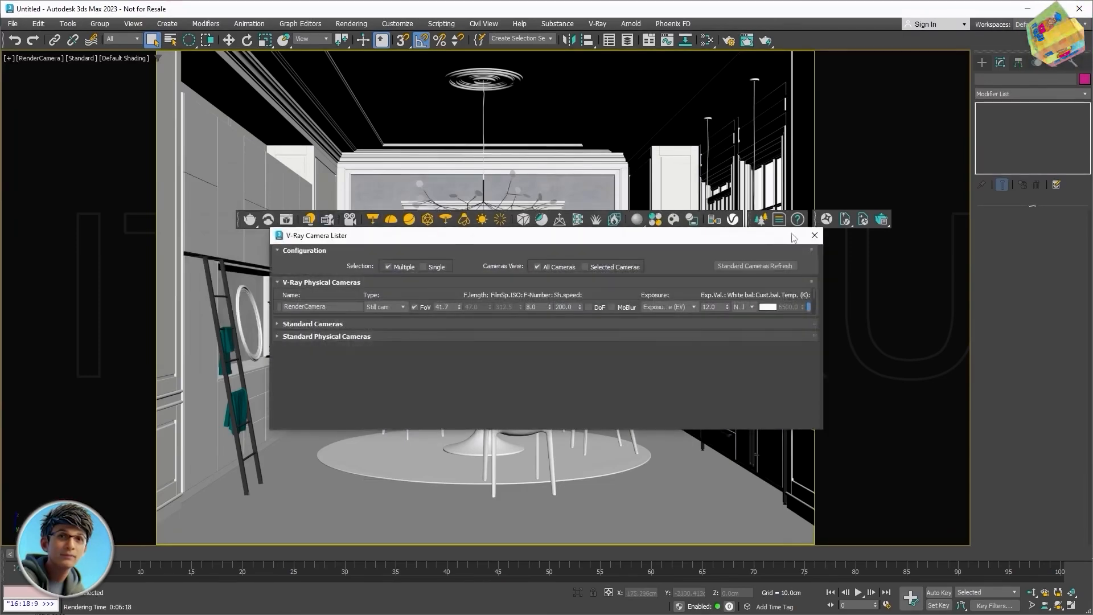
{"action": "left_click", "coordinate": [814, 233]}
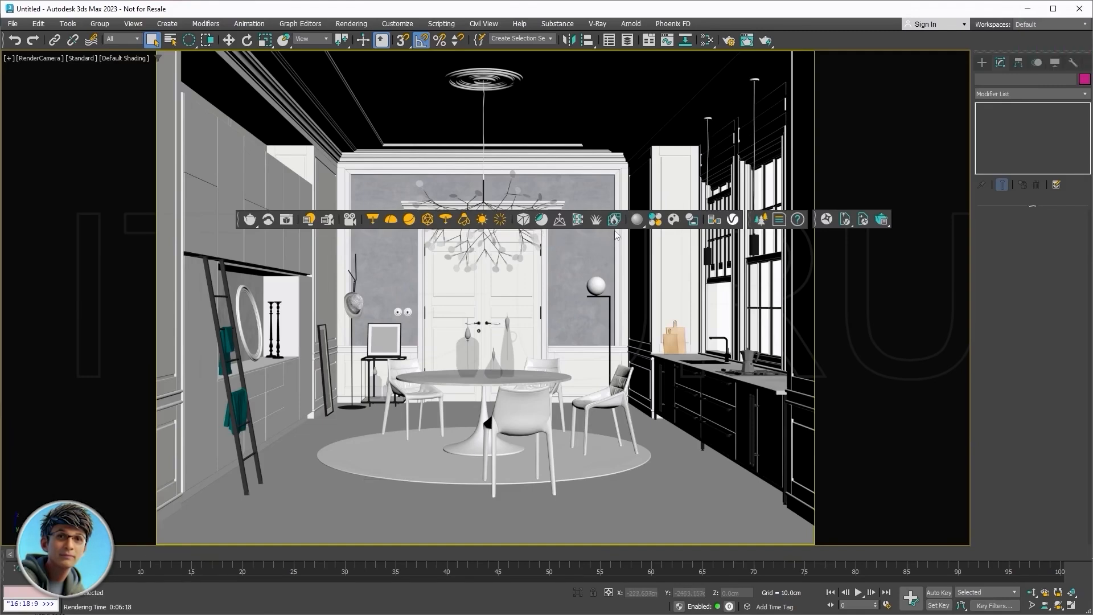
Browse the 3D models, materials and HDRIs in the Chaos Cosmos Browser and close it.
{"action": "left_click", "coordinate": [673, 221]}
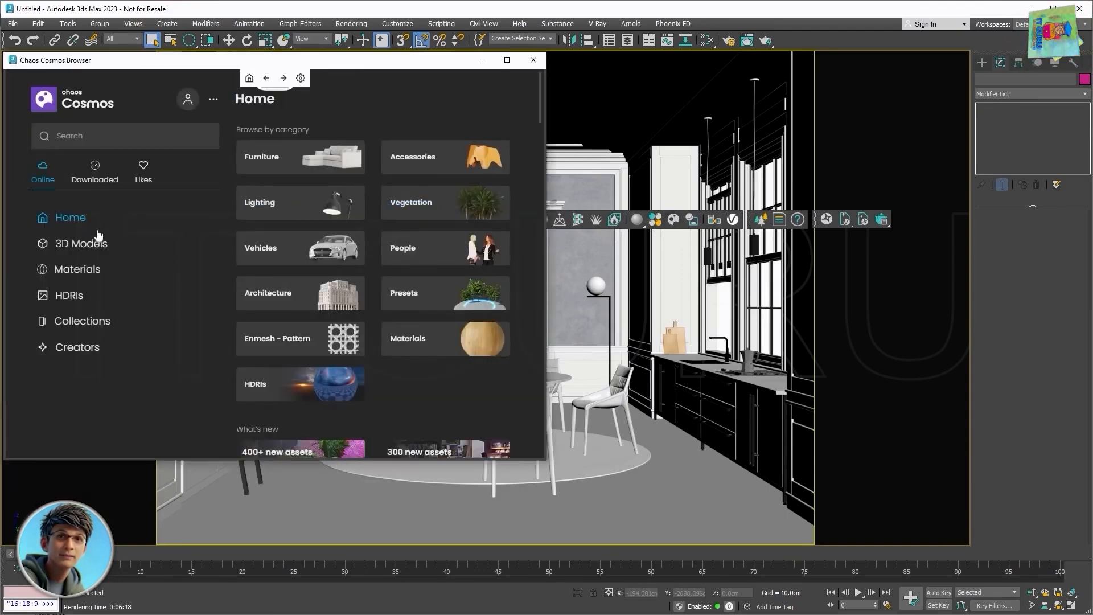
{"action": "left_click", "coordinate": [80, 243]}
{"action": "scroll", "coordinate": [523, 242], "scroll_direction": "down", "scroll_amount": 10}
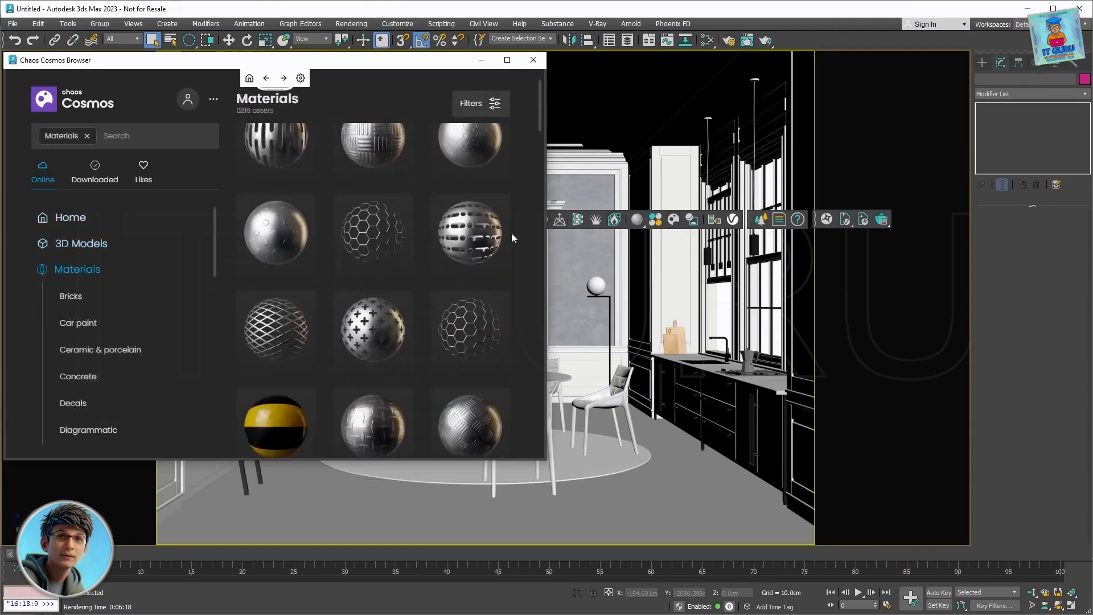
{"action": "scroll", "coordinate": [512, 233], "scroll_direction": "down", "scroll_amount": 5}
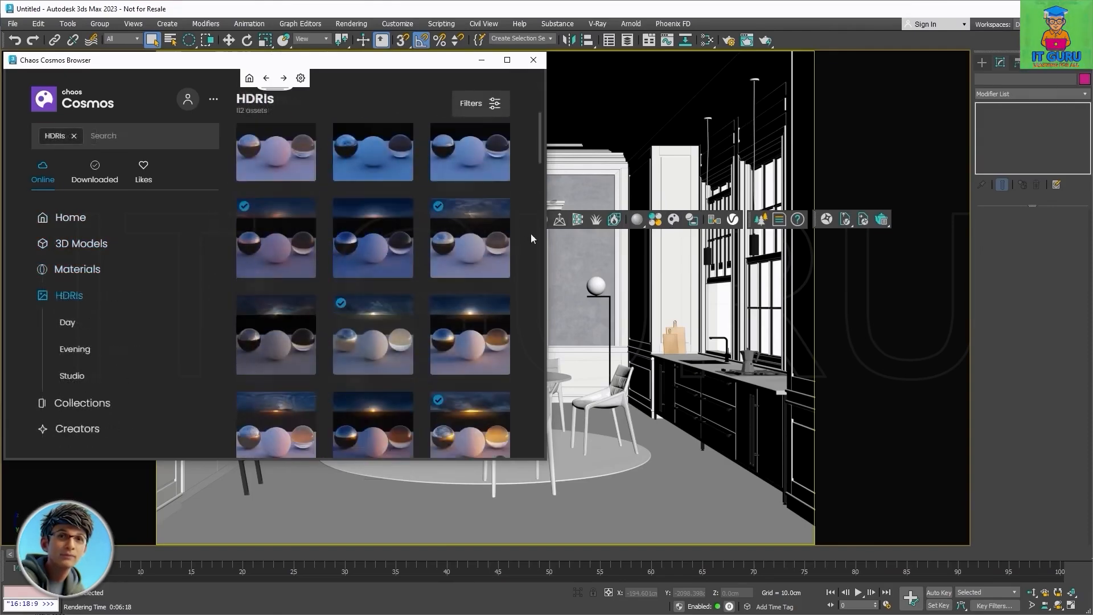
{"action": "scroll", "coordinate": [530, 234], "scroll_direction": "down", "scroll_amount": 5}
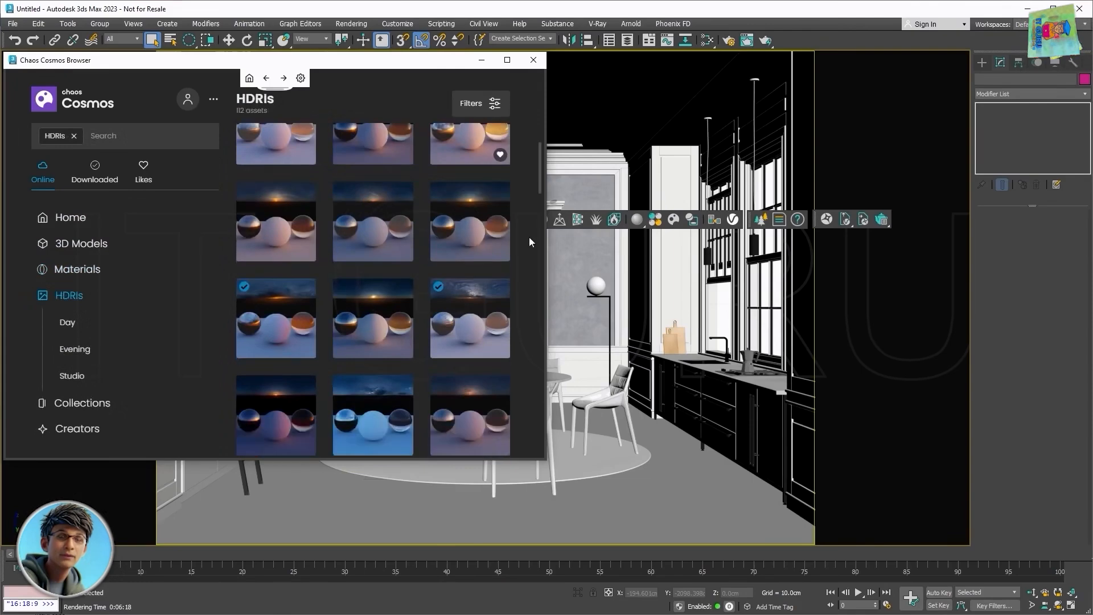
{"action": "scroll", "coordinate": [528, 238], "scroll_direction": "down", "scroll_amount": 5}
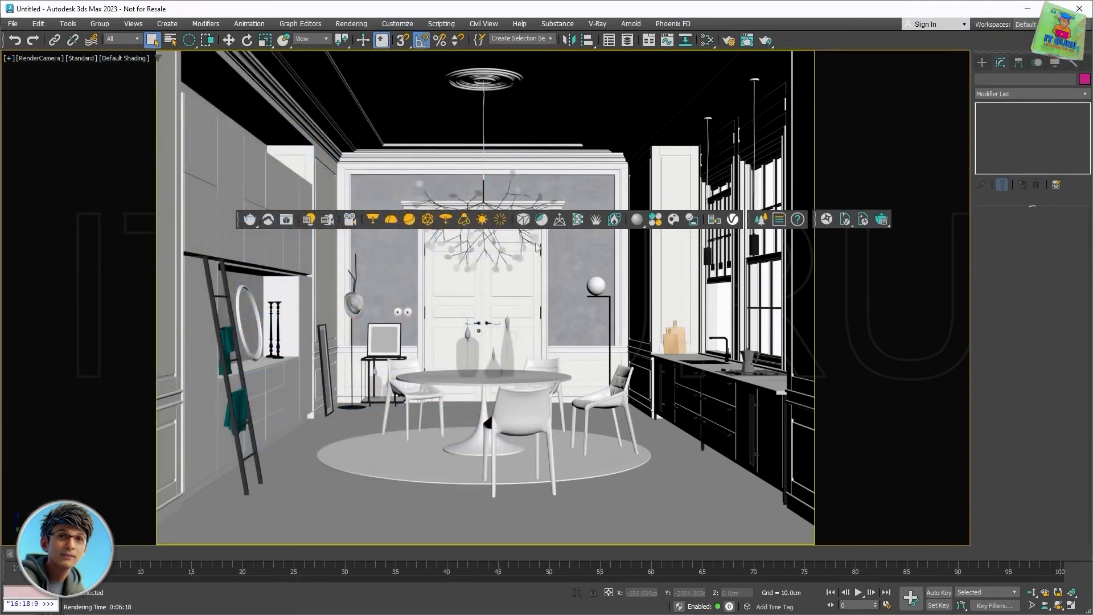
Dock the floating V-Ray toolbar along the left side of the interface.
{"action": "right_click", "coordinate": [241, 219]}
{"action": "mouse_move", "coordinate": [286, 237]}
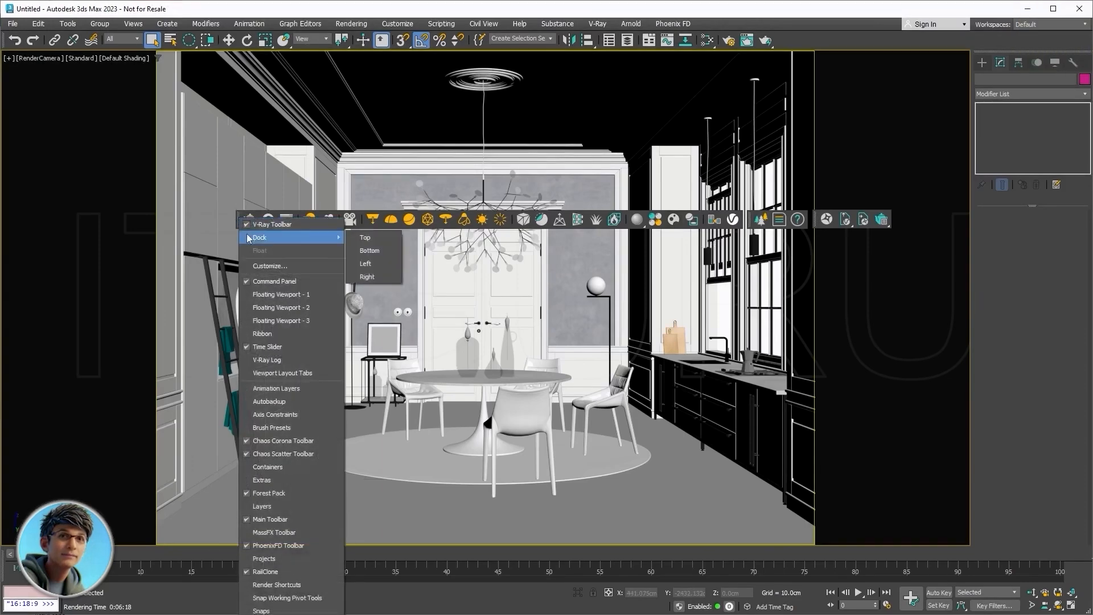
{"action": "left_click", "coordinate": [364, 265]}
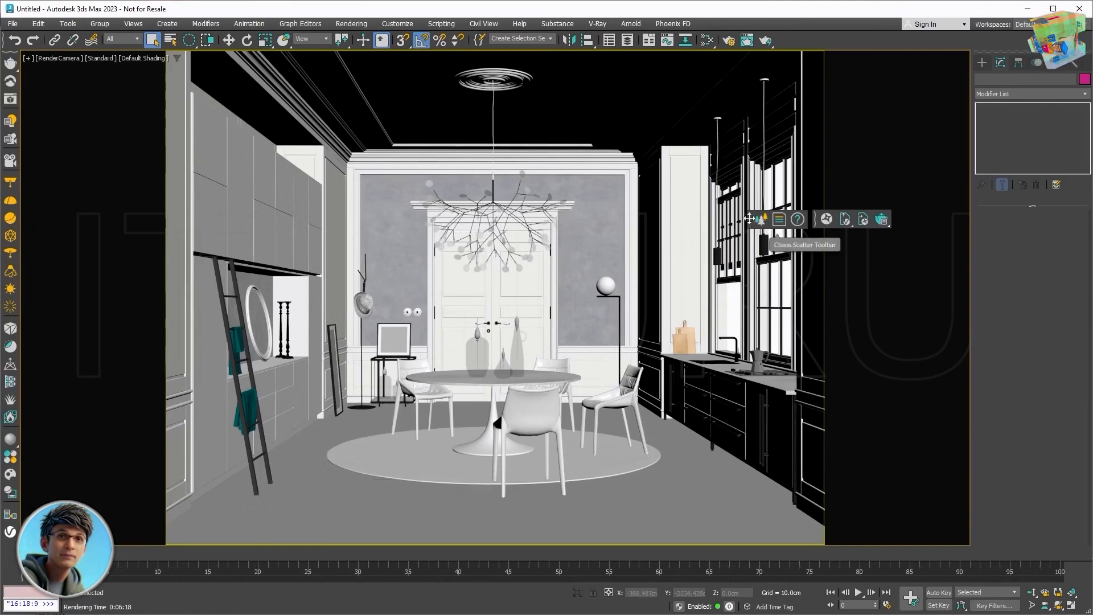
Dock the Chaos Scatter toolbar and the remaining floating toolbar in a second column beside the V-Ray toolbar.
{"action": "left_click_drag", "start_coordinate": [753, 220], "coordinate": [456, 274]}
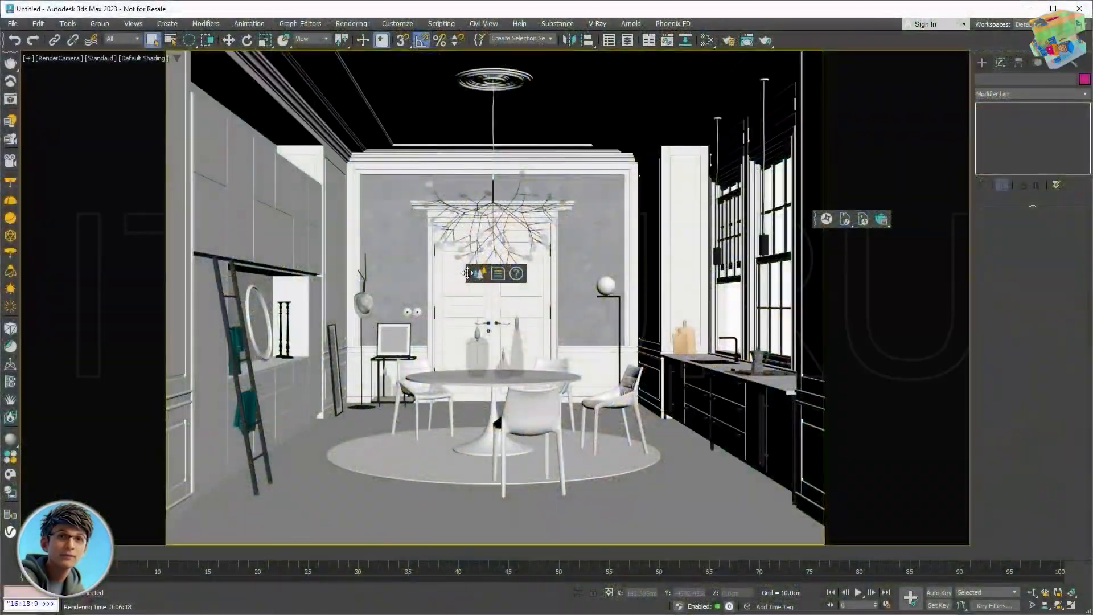
{"action": "left_click_drag", "start_coordinate": [468, 273], "coordinate": [30, 94]}
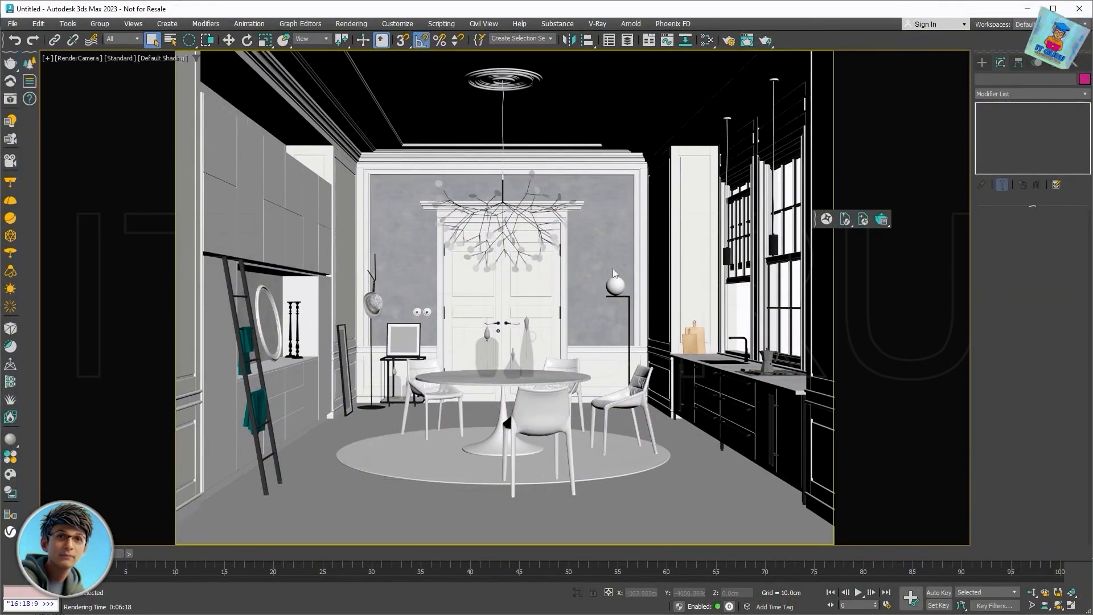
{"action": "left_click_drag", "start_coordinate": [818, 219], "coordinate": [494, 252]}
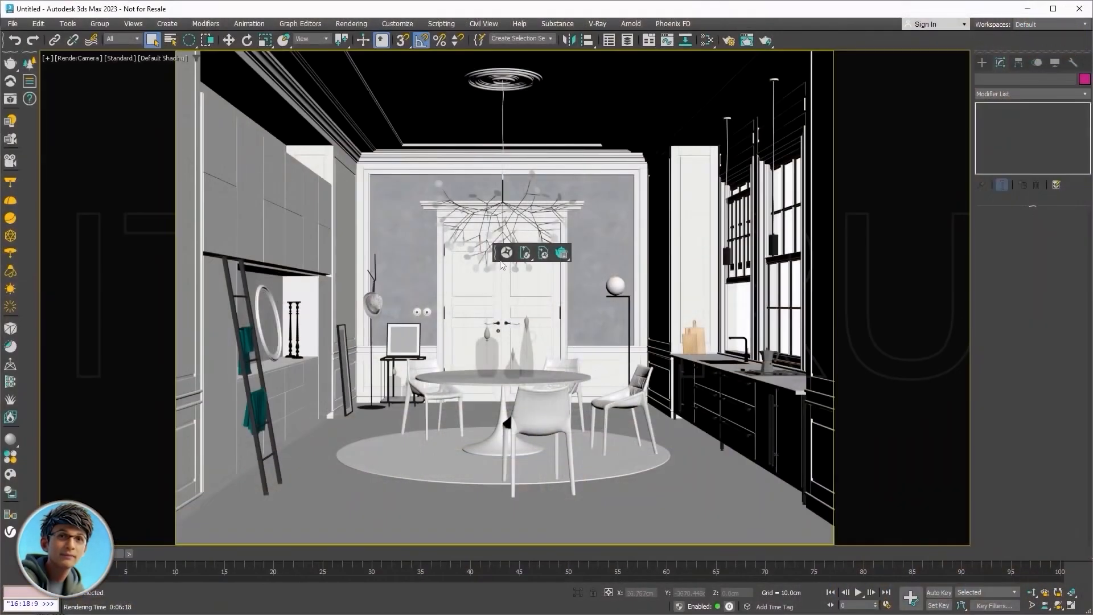
{"action": "left_click_drag", "start_coordinate": [495, 252], "coordinate": [32, 140]}
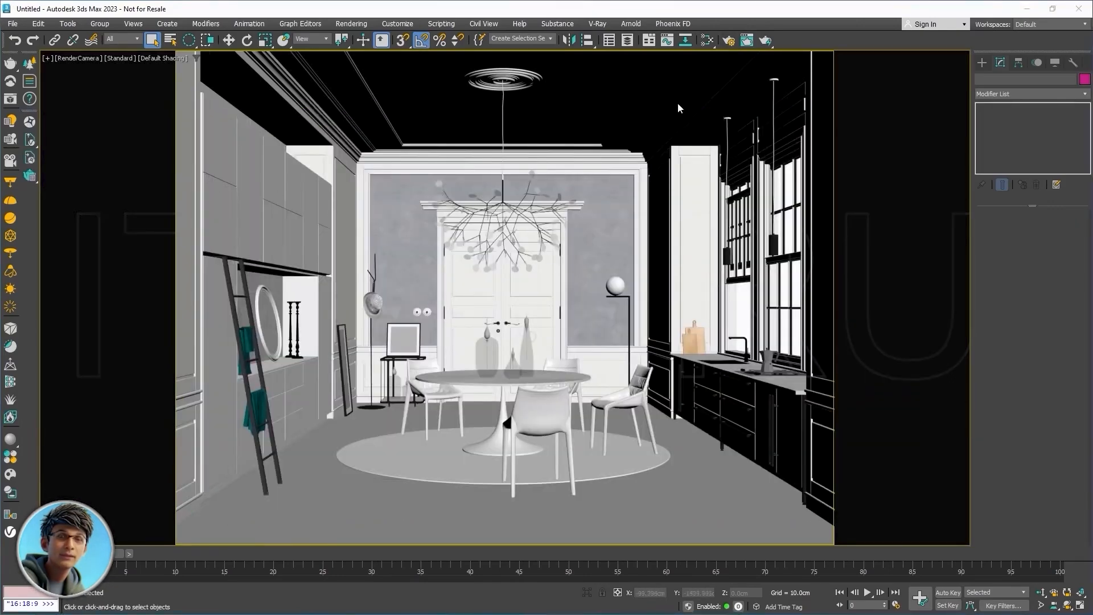
Bring up the render setup and review its common, V-Ray and global illumination parameters.
{"action": "left_click", "coordinate": [730, 41]}
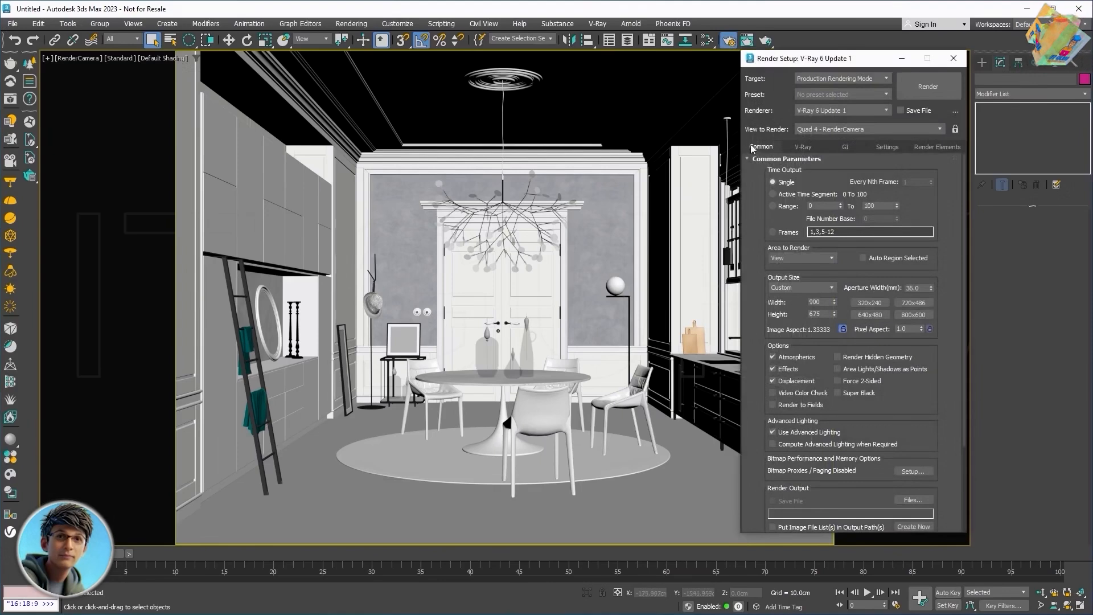
{"action": "left_click", "coordinate": [801, 149]}
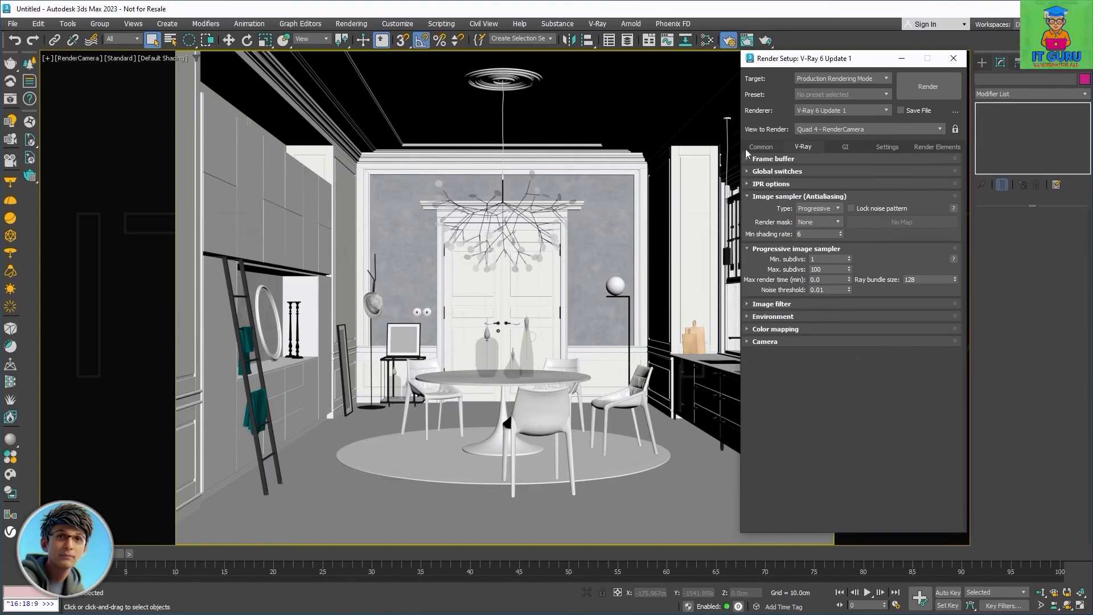
{"action": "left_click", "coordinate": [845, 147]}
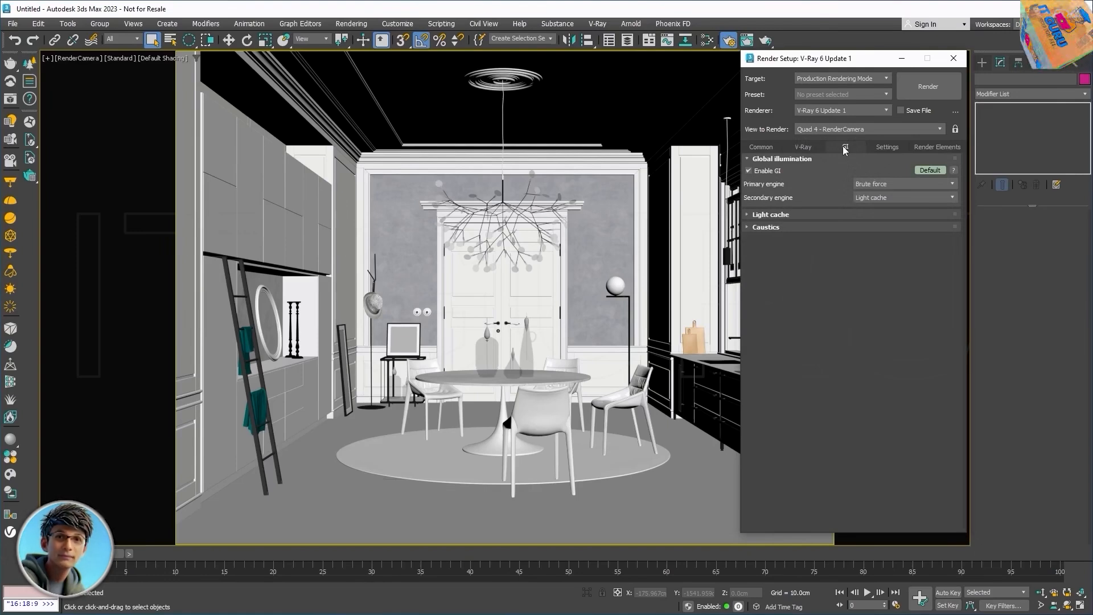
Examine the renderer's system settings, including the rendering RGB primaries under color management and the available languages.
{"action": "left_click", "coordinate": [880, 148]}
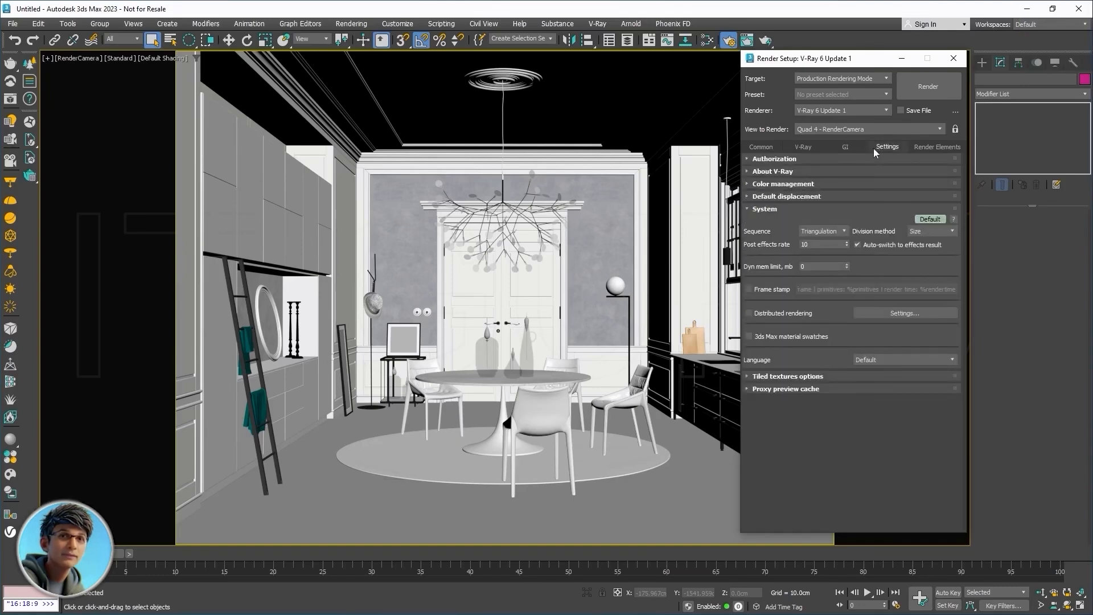
{"action": "left_click", "coordinate": [748, 185]}
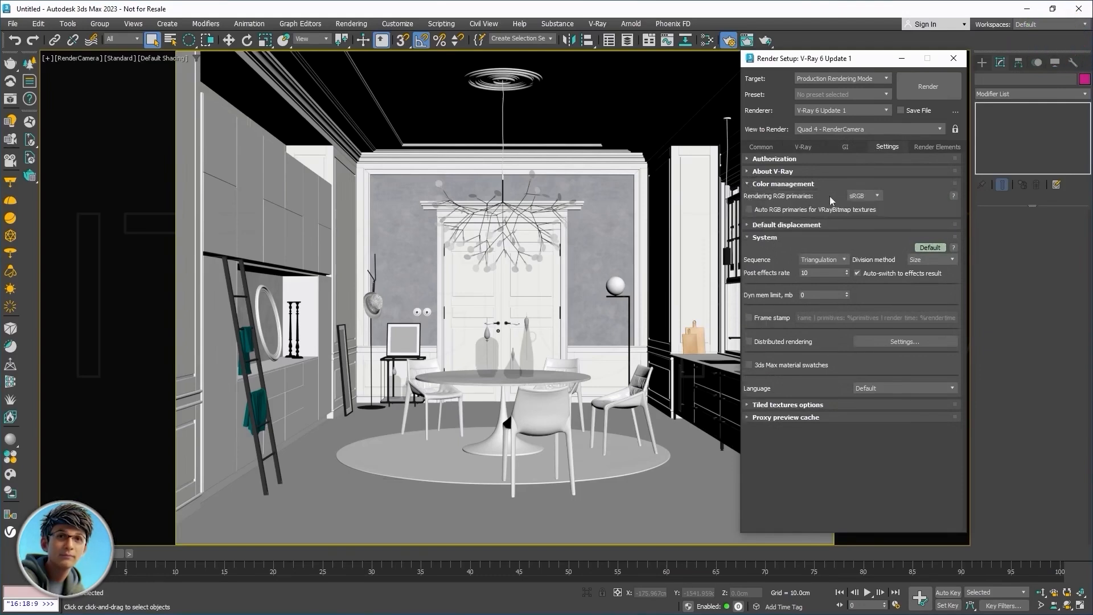
{"action": "left_click", "coordinate": [879, 196]}
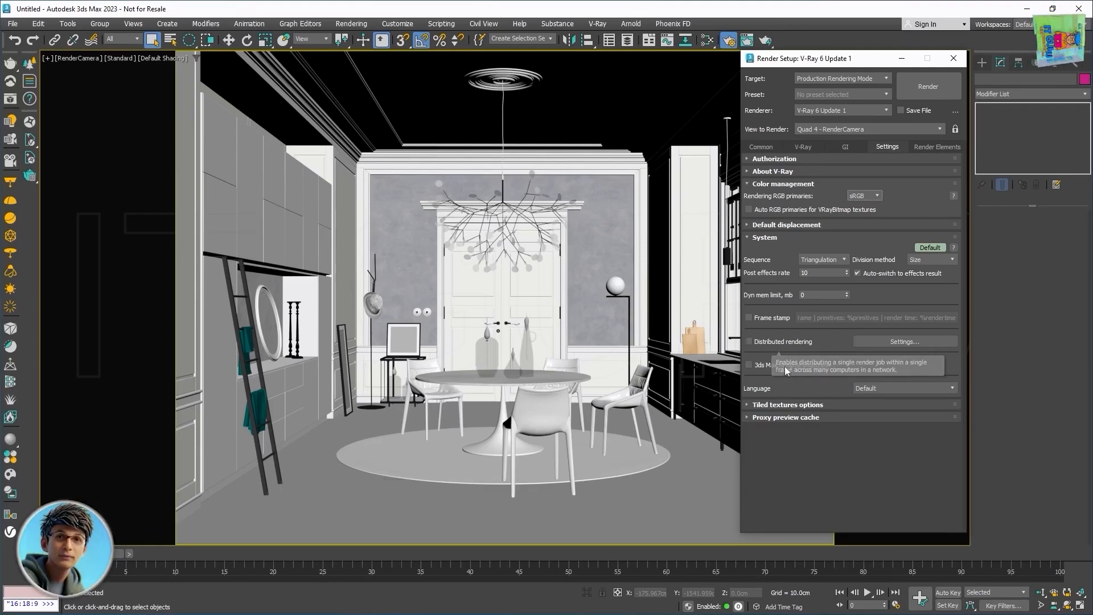
{"action": "left_click", "coordinate": [952, 388]}
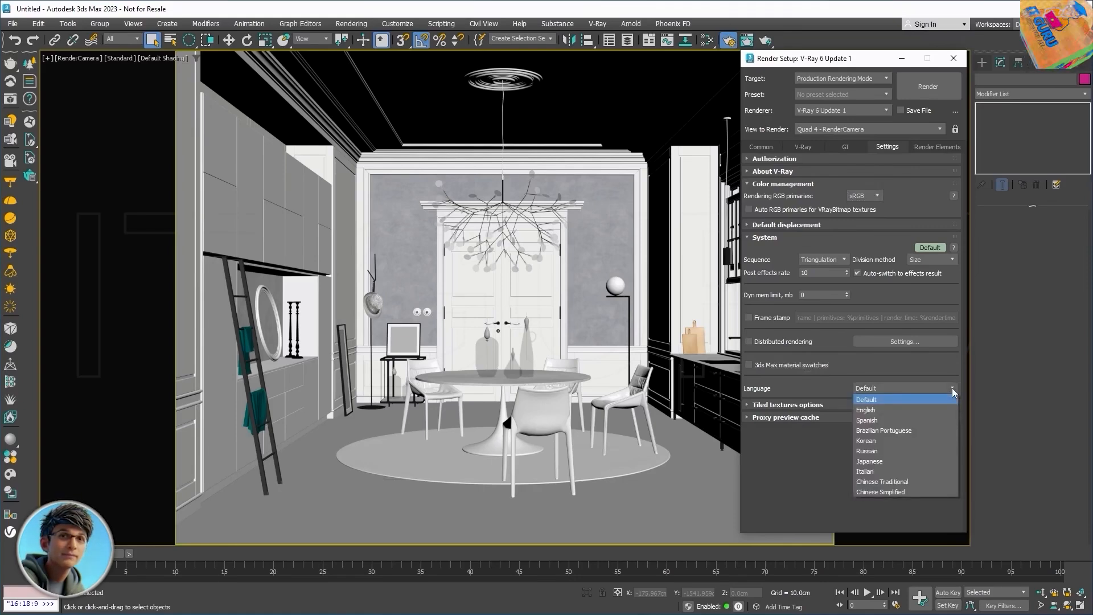
{"action": "left_click", "coordinate": [952, 388]}
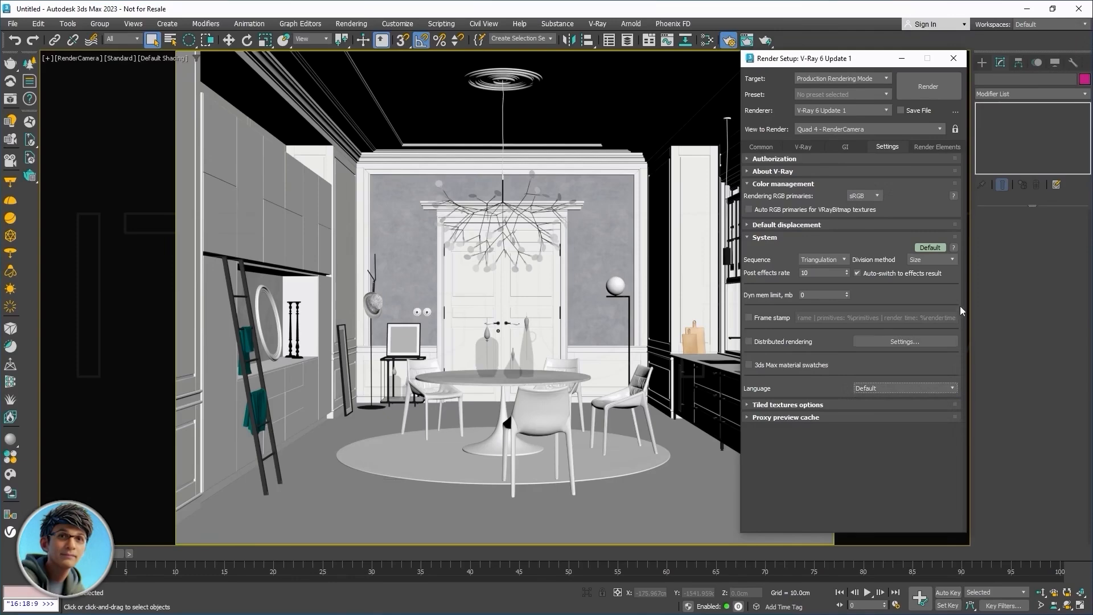
Look through the list of render elements available to add and close it without choosing one.
{"action": "left_click", "coordinate": [954, 148]}
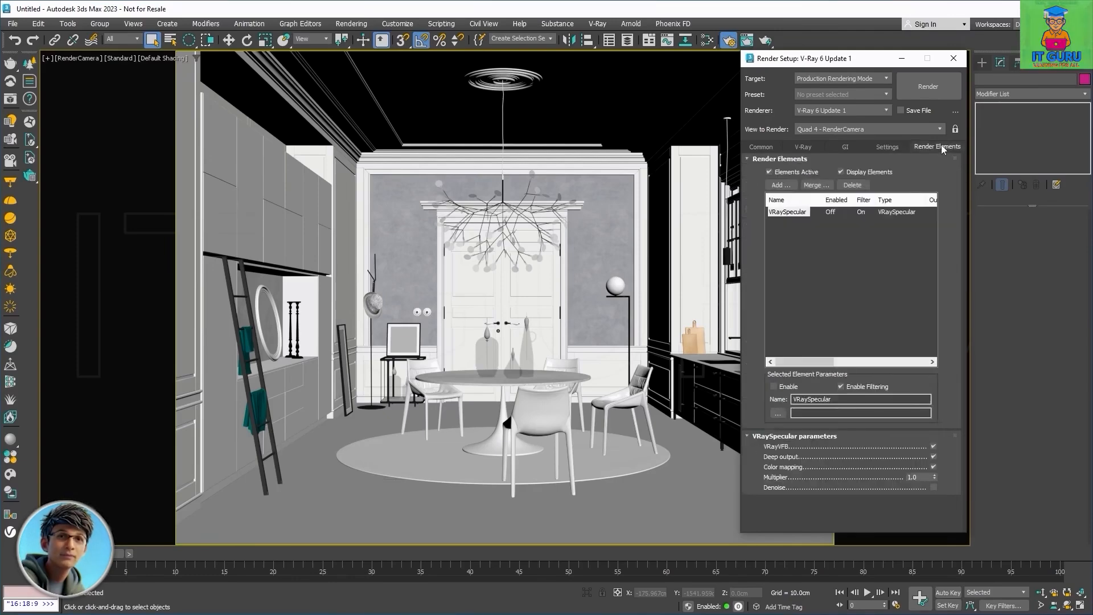
{"action": "left_click", "coordinate": [792, 186]}
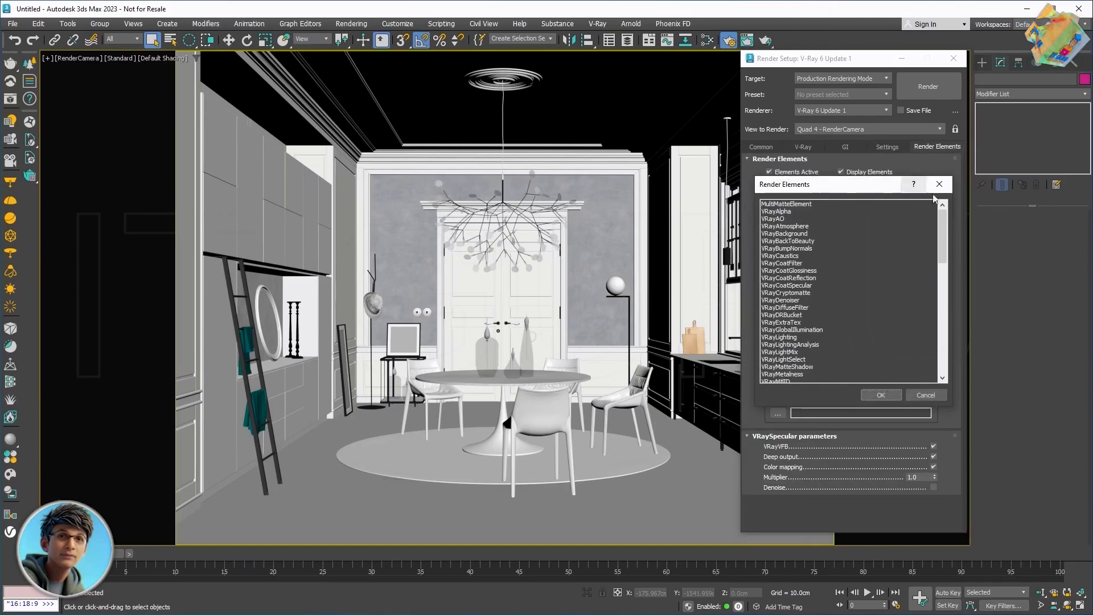
{"action": "mouse_move", "coordinate": [945, 227]}
{"action": "left_mouse_down"}
{"action": "mouse_move", "coordinate": [943, 360]}
{"action": "mouse_move", "coordinate": [945, 210]}
{"action": "left_mouse_up"}
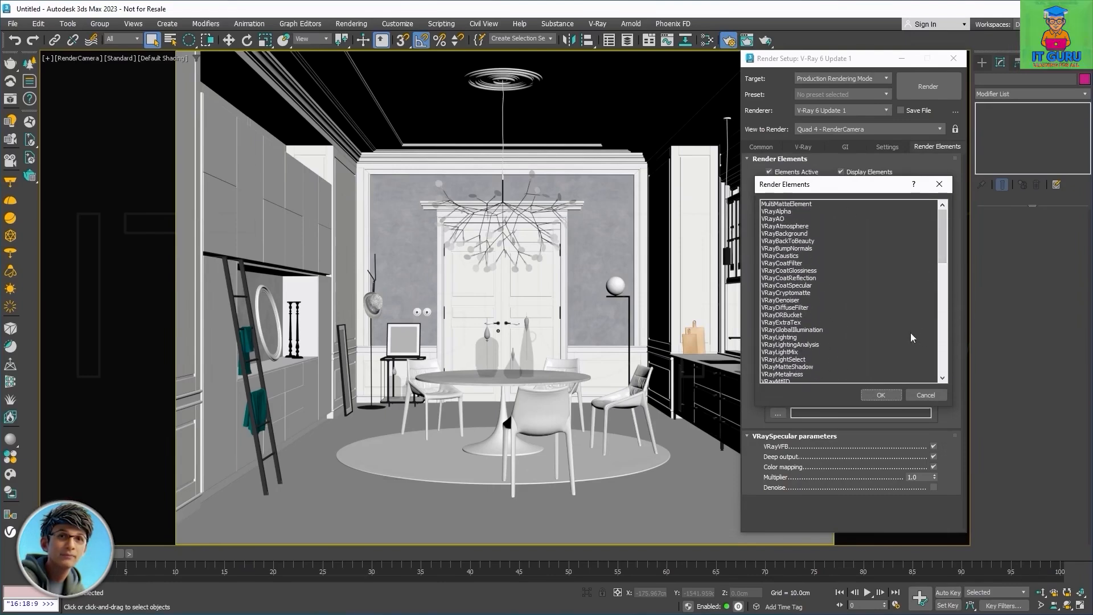
{"action": "left_click", "coordinate": [884, 395]}
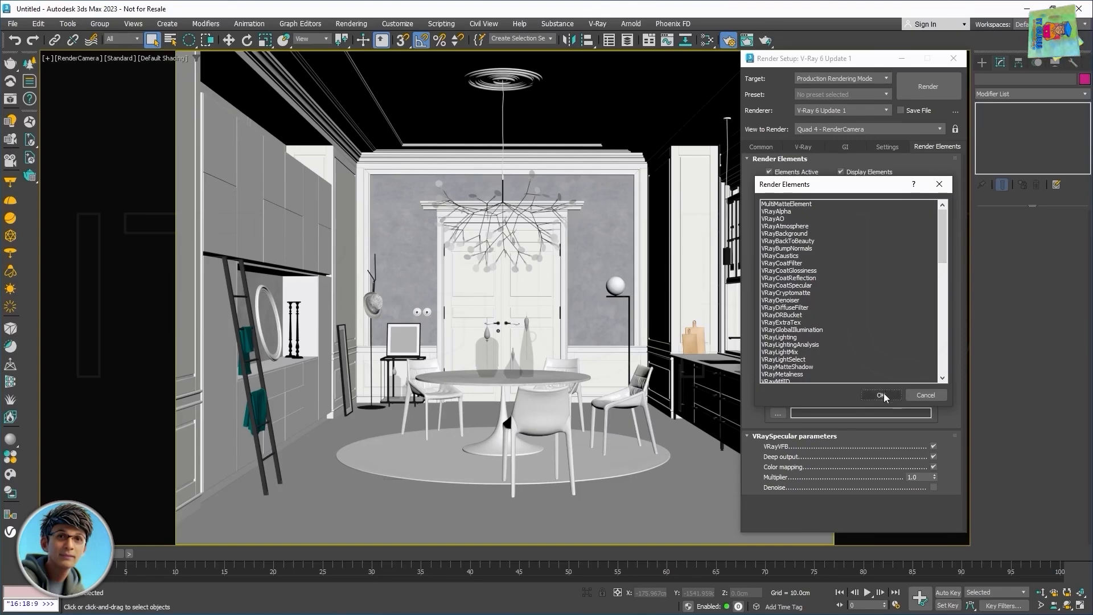
{"action": "left_click", "coordinate": [884, 394]}
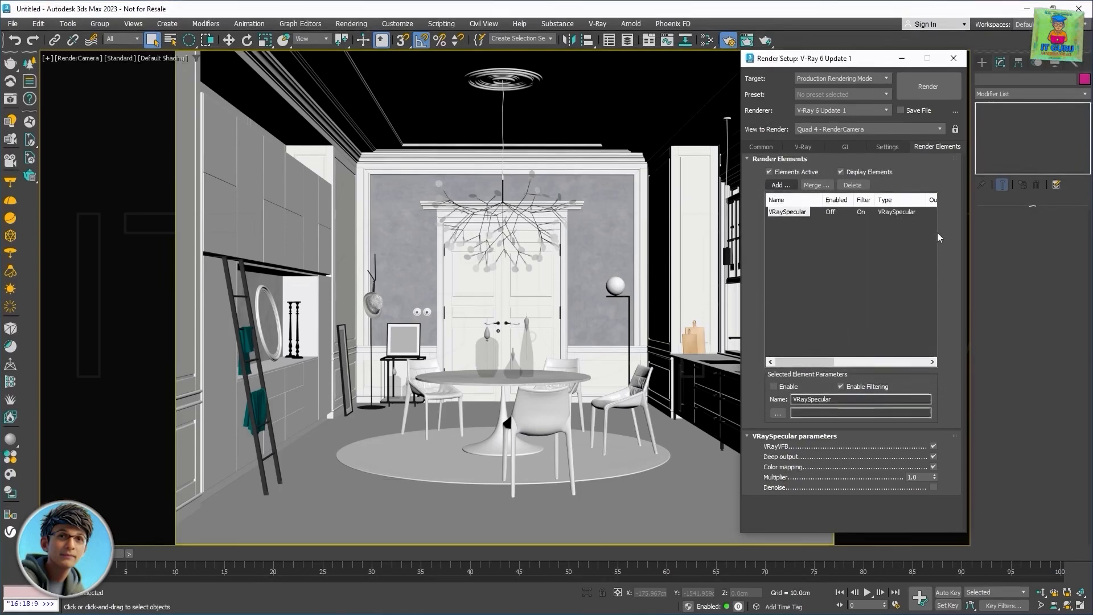
Switch the renderer to V-Ray GPU 6 Update 1 and review its performance settings.
{"action": "left_click", "coordinate": [887, 110]}
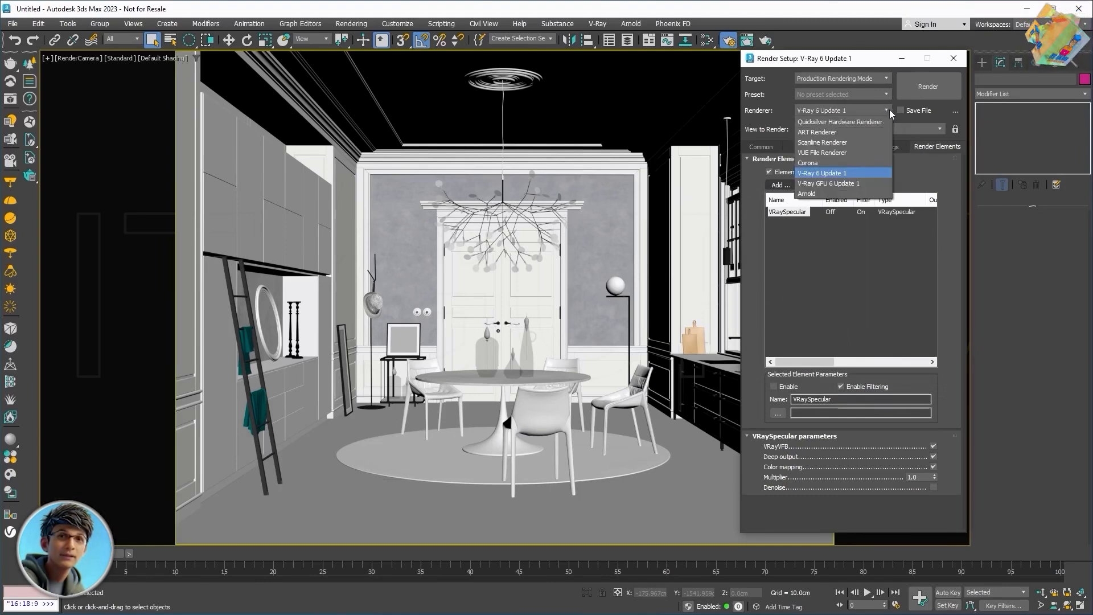
{"action": "left_click", "coordinate": [886, 183]}
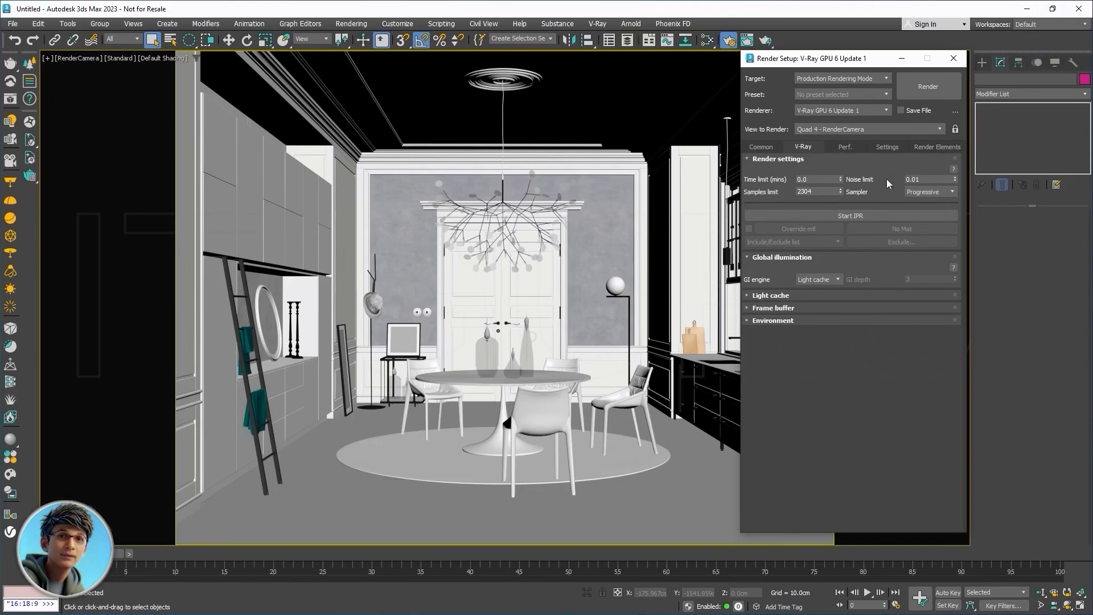
{"action": "left_click", "coordinate": [846, 148]}
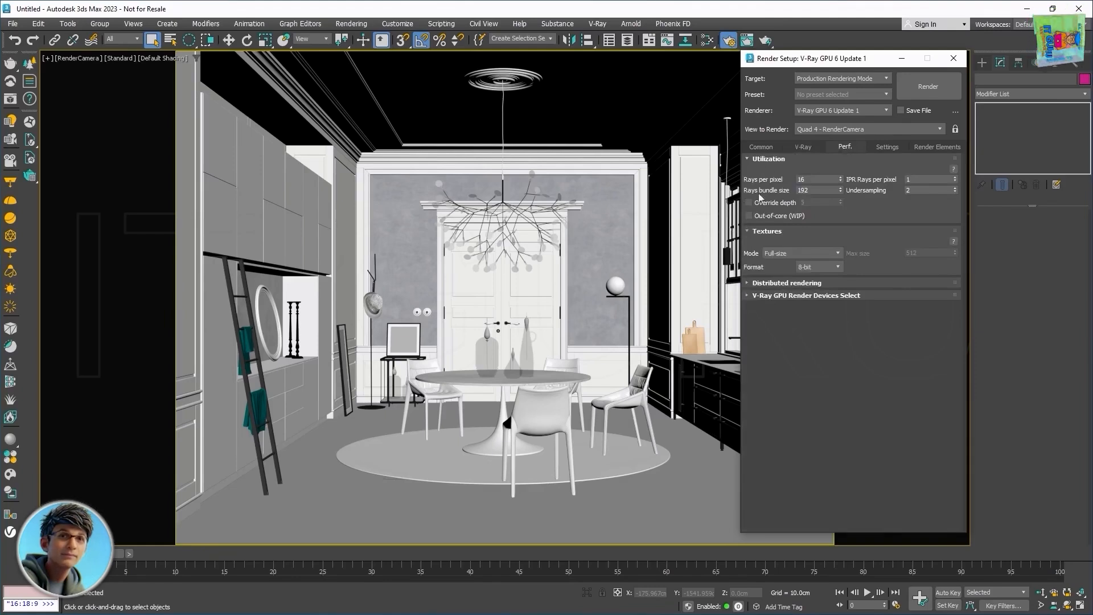
Look over the V-Ray GPU render devices, set the renderer back to V-Ray 6 Update 1 and close the render setup.
{"action": "left_click", "coordinate": [749, 295]}
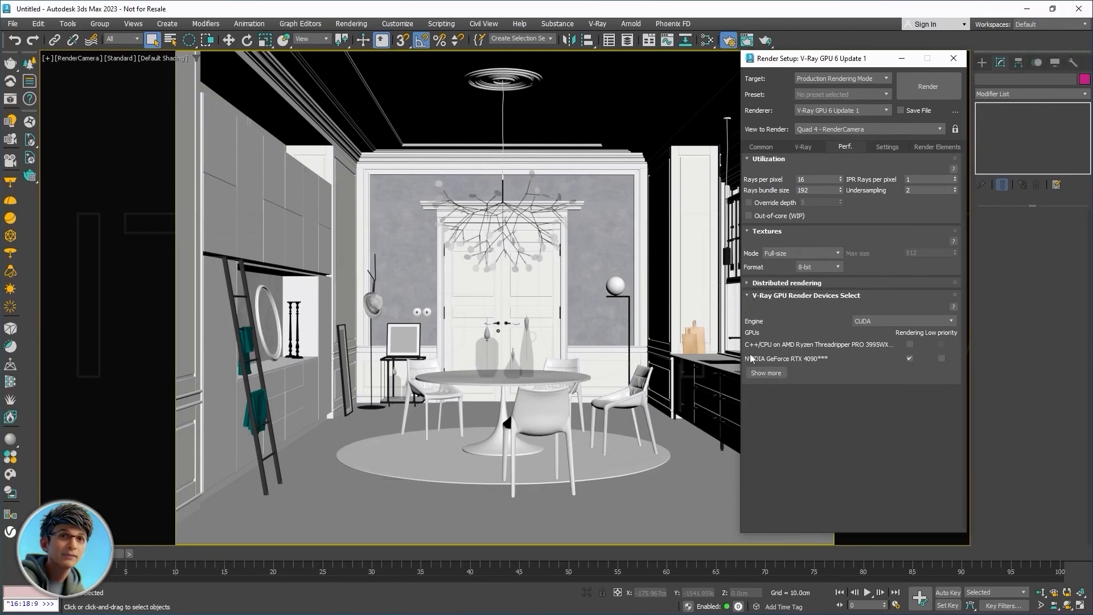
{"action": "left_click", "coordinate": [749, 296]}
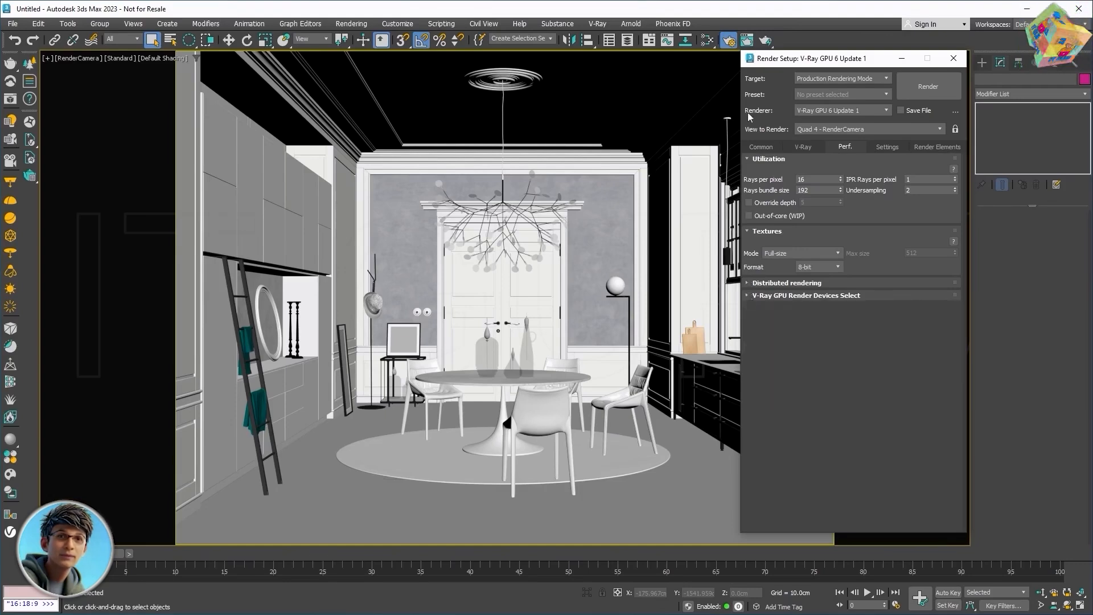
{"action": "left_click", "coordinate": [887, 110]}
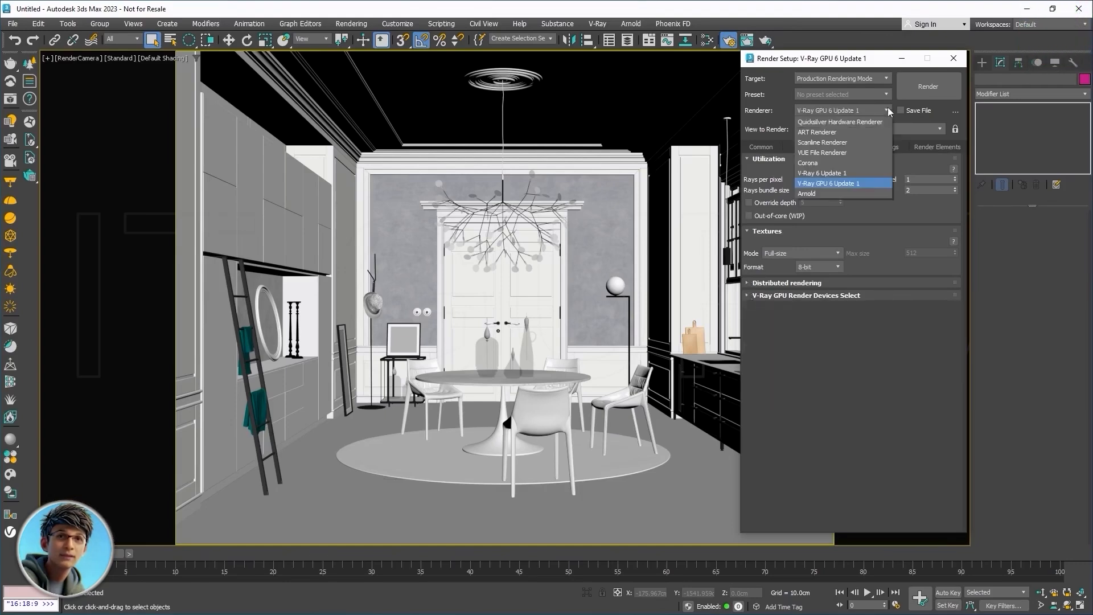
{"action": "left_click", "coordinate": [885, 172]}
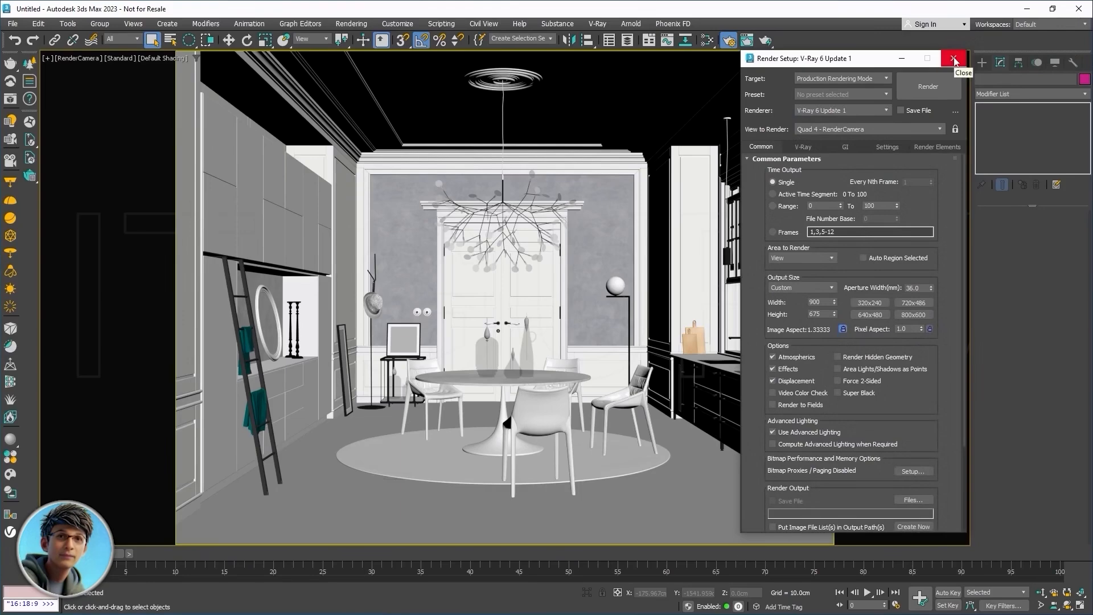
{"action": "left_click", "coordinate": [954, 59]}
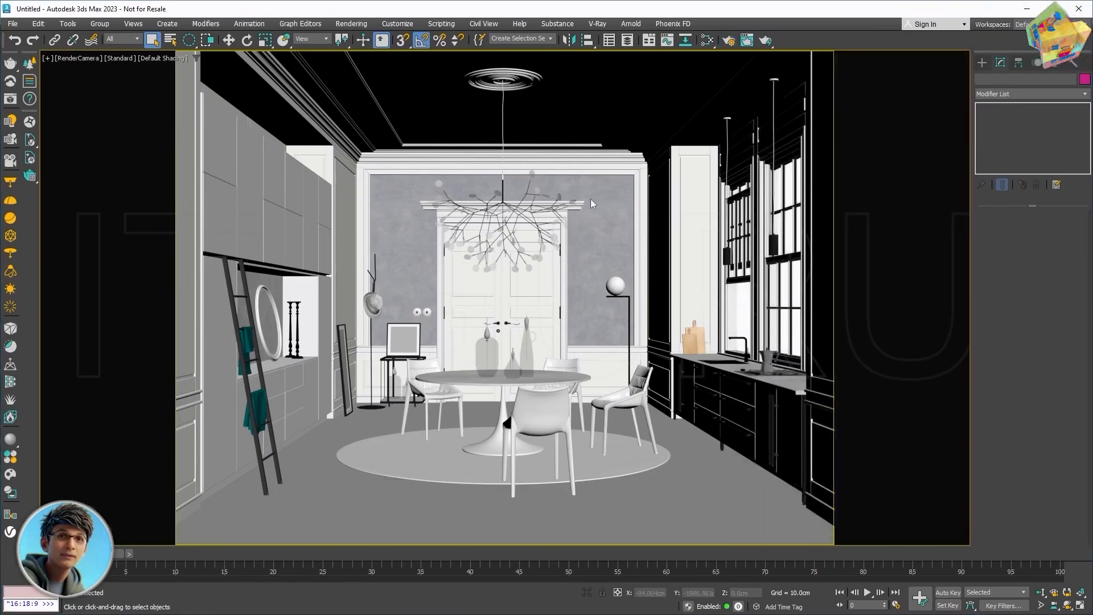
Bring up the Slate Material Editor, check its available modes and add a VRayMtl material to the view.
{"action": "key", "text": "m"}
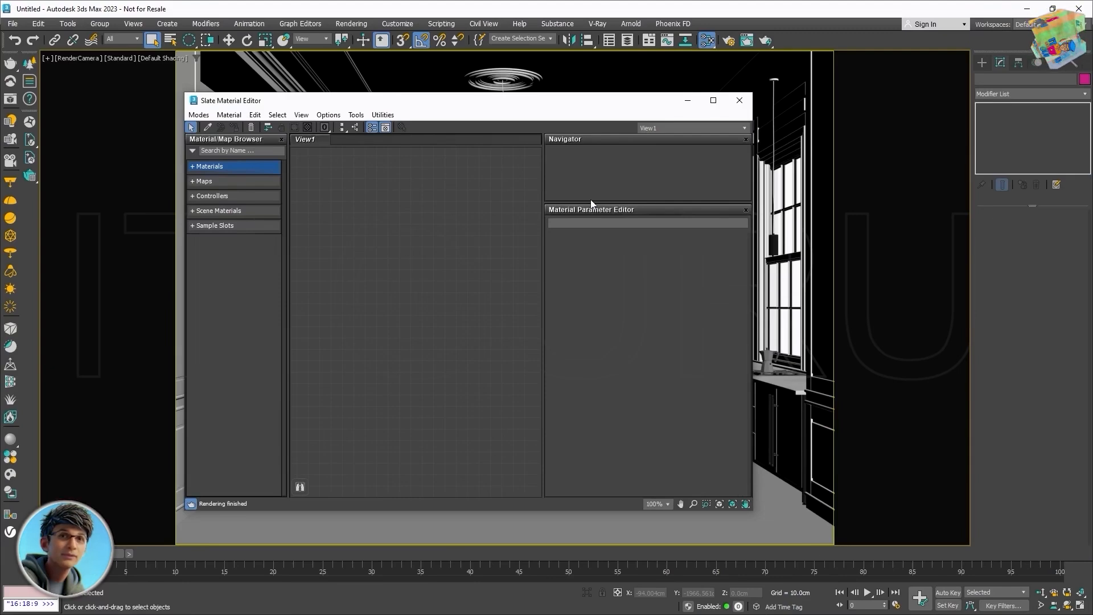
{"action": "left_click", "coordinate": [199, 115]}
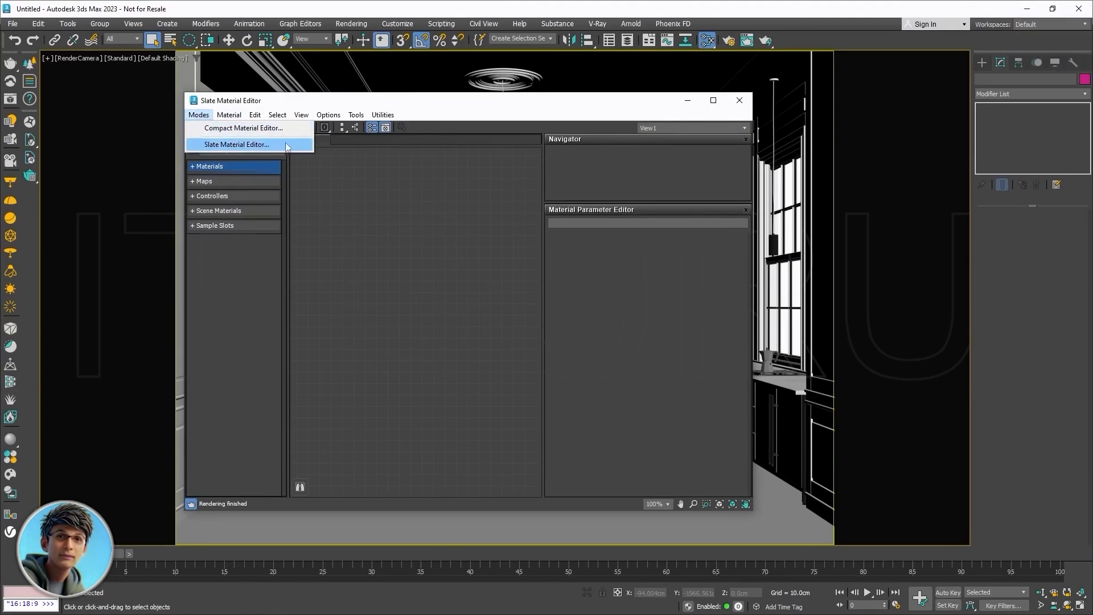
{"action": "left_click", "coordinate": [378, 183]}
{"action": "right_click", "coordinate": [379, 183]}
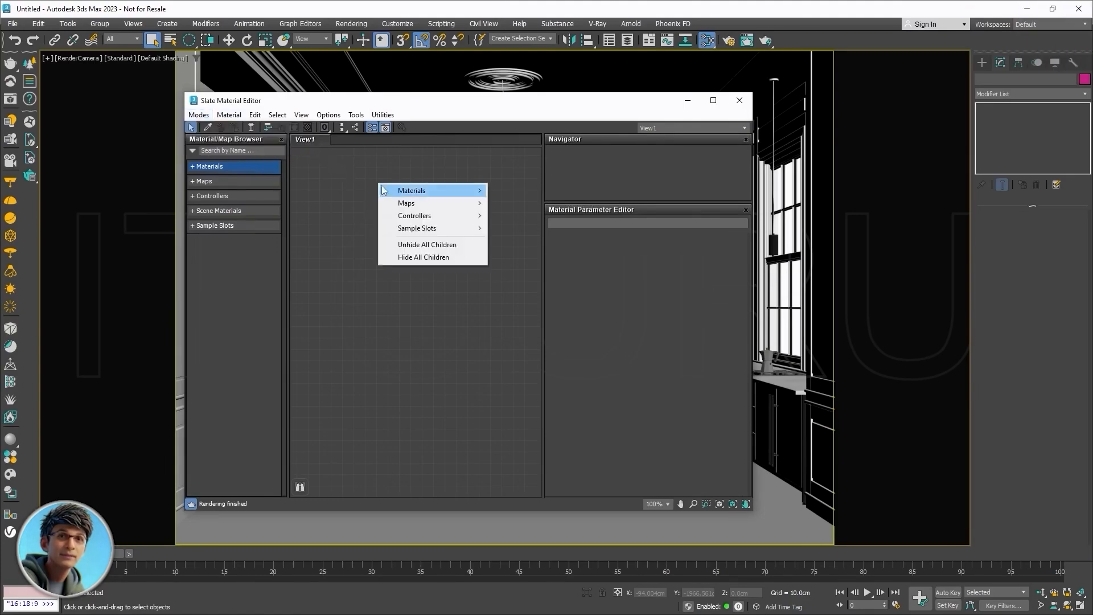
{"action": "mouse_move", "coordinate": [385, 191]}
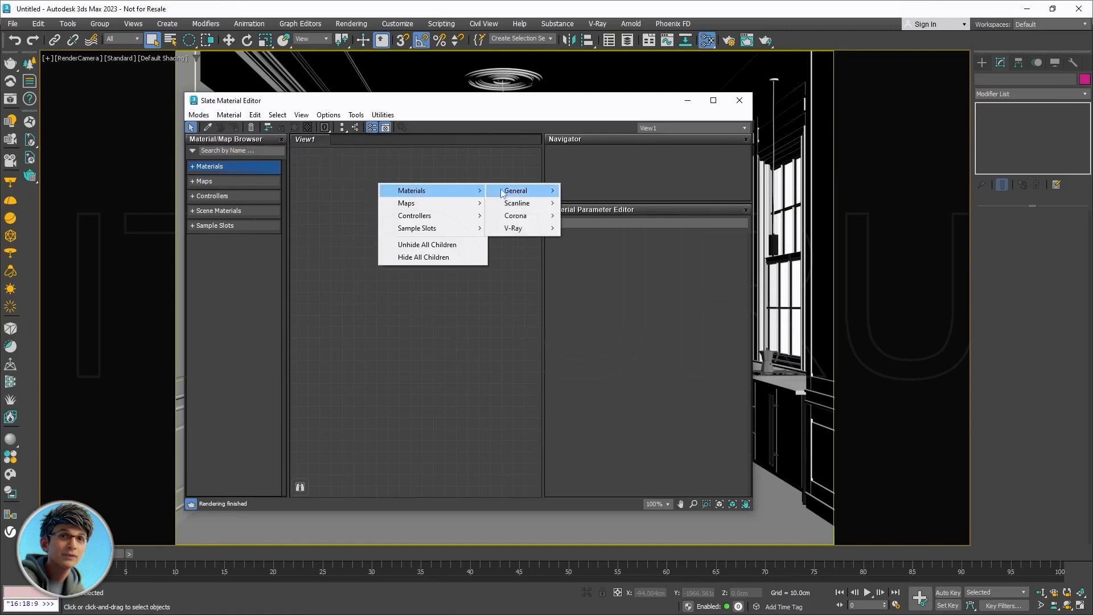
{"action": "mouse_move", "coordinate": [504, 232]}
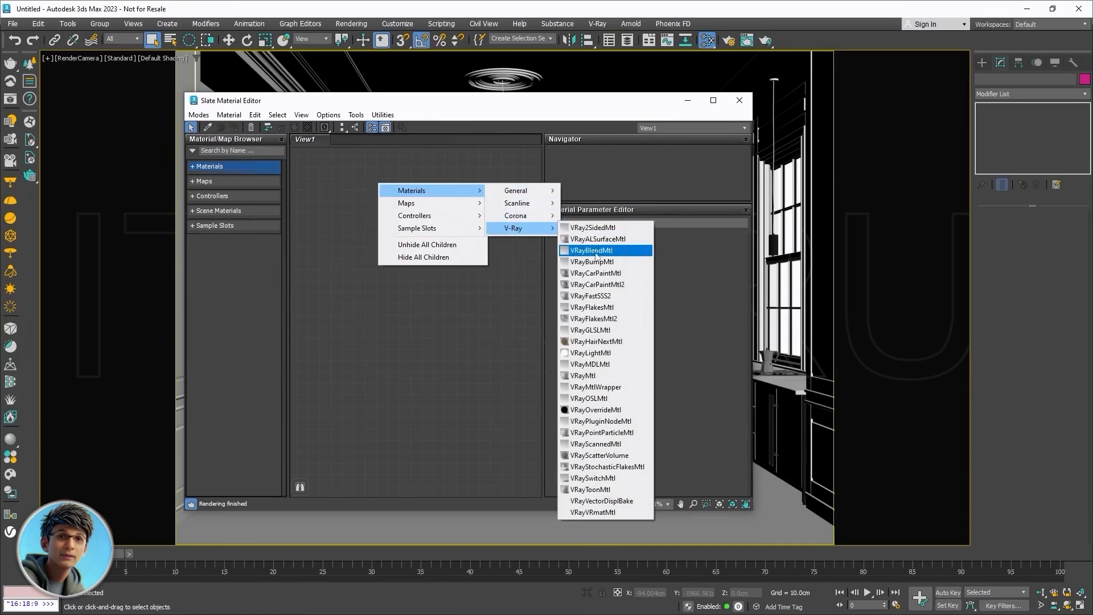
{"action": "left_click", "coordinate": [586, 376]}
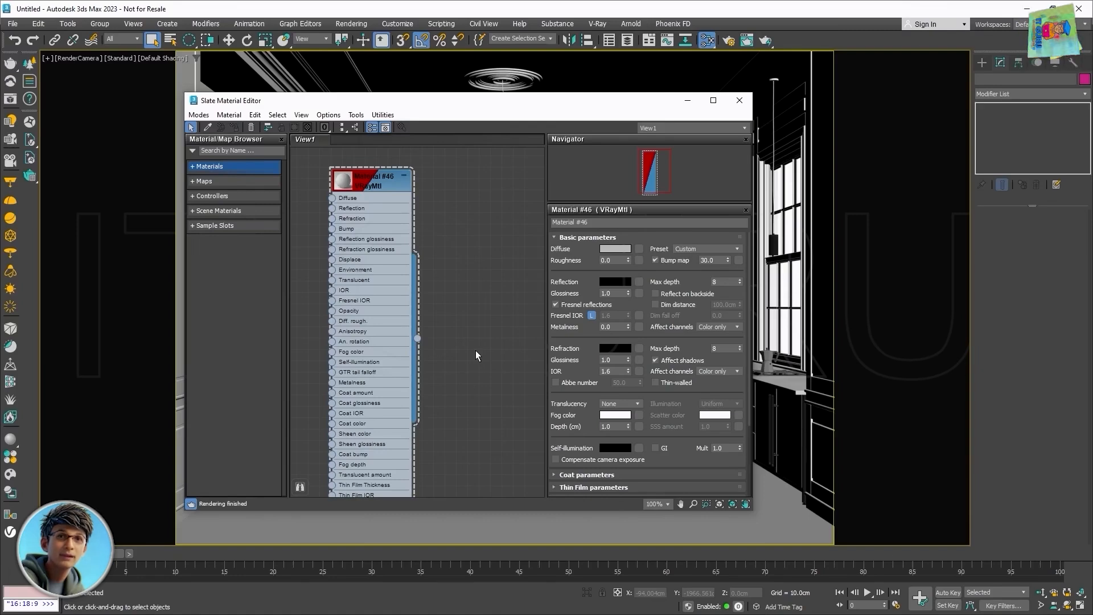
Look through the V-Ray maps available in the material editor and close it without adding one.
{"action": "middle_click_drag", "start_coordinate": [476, 350], "coordinate": [437, 343]}
{"action": "right_click", "coordinate": [435, 274]}
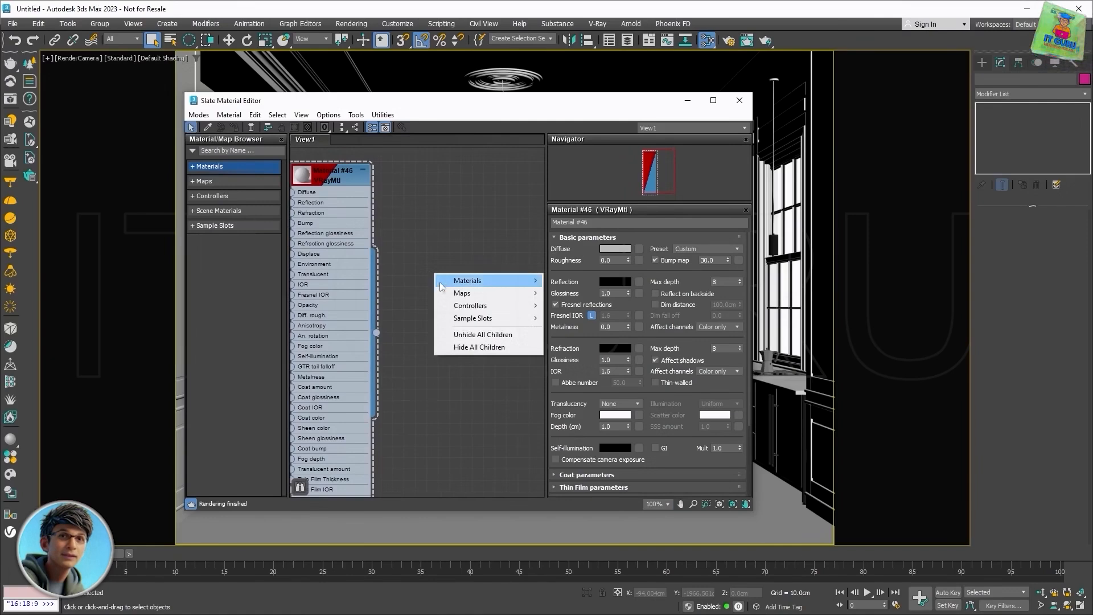
{"action": "mouse_move", "coordinate": [446, 293]}
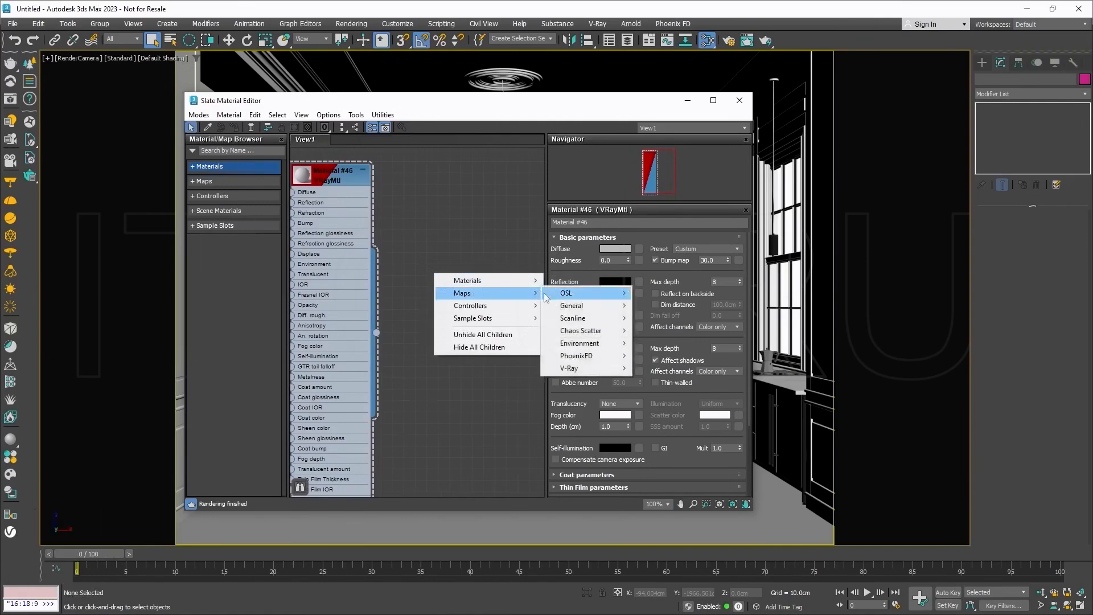
{"action": "mouse_move", "coordinate": [564, 371]}
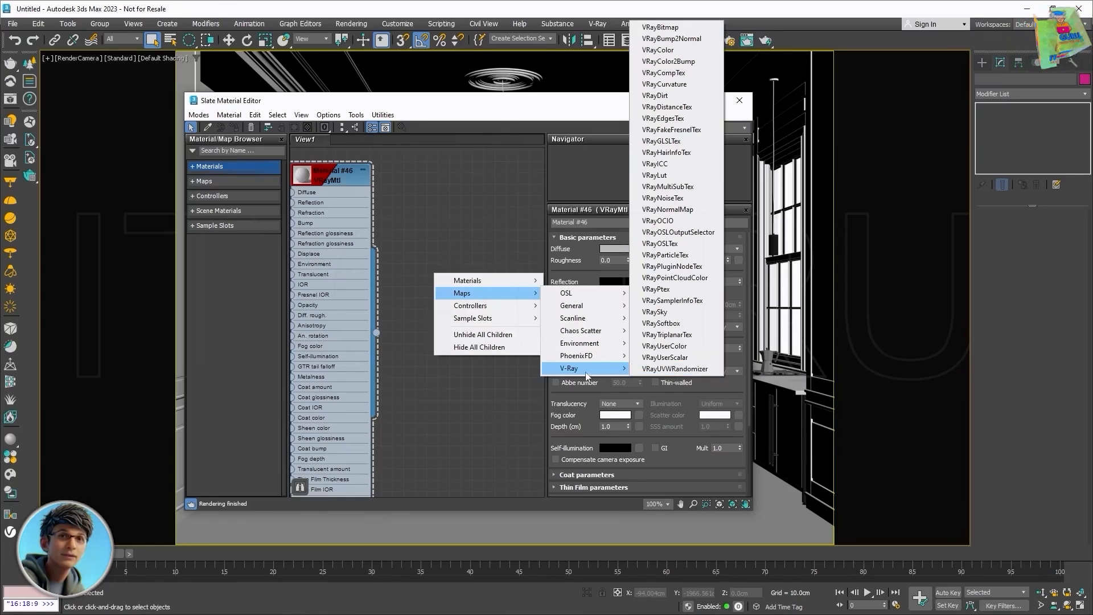
{"action": "left_click", "coordinate": [460, 384]}
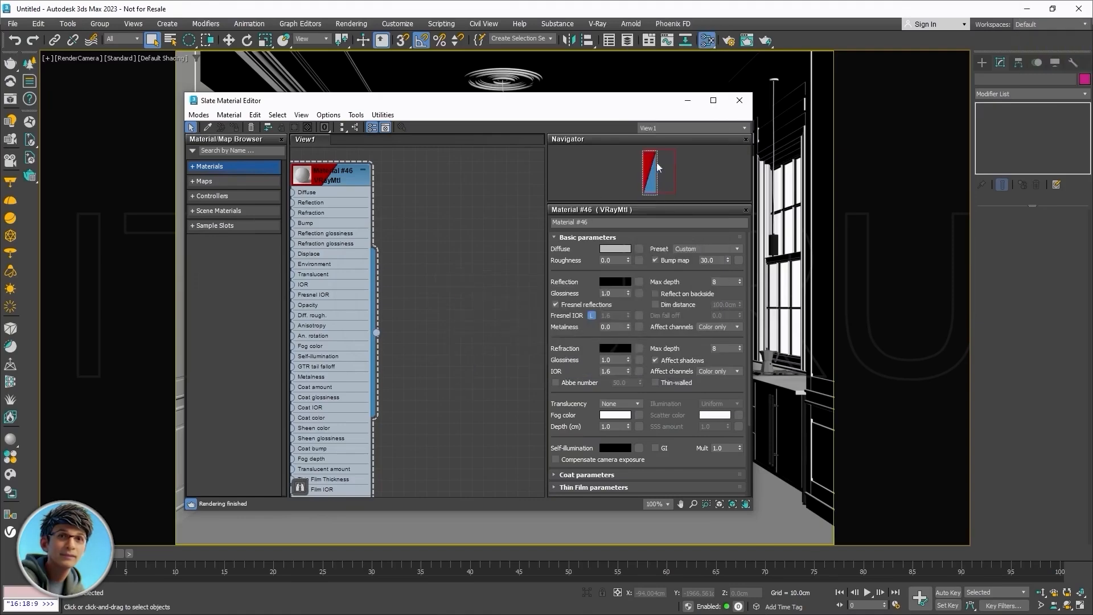
{"action": "left_click", "coordinate": [740, 100]}
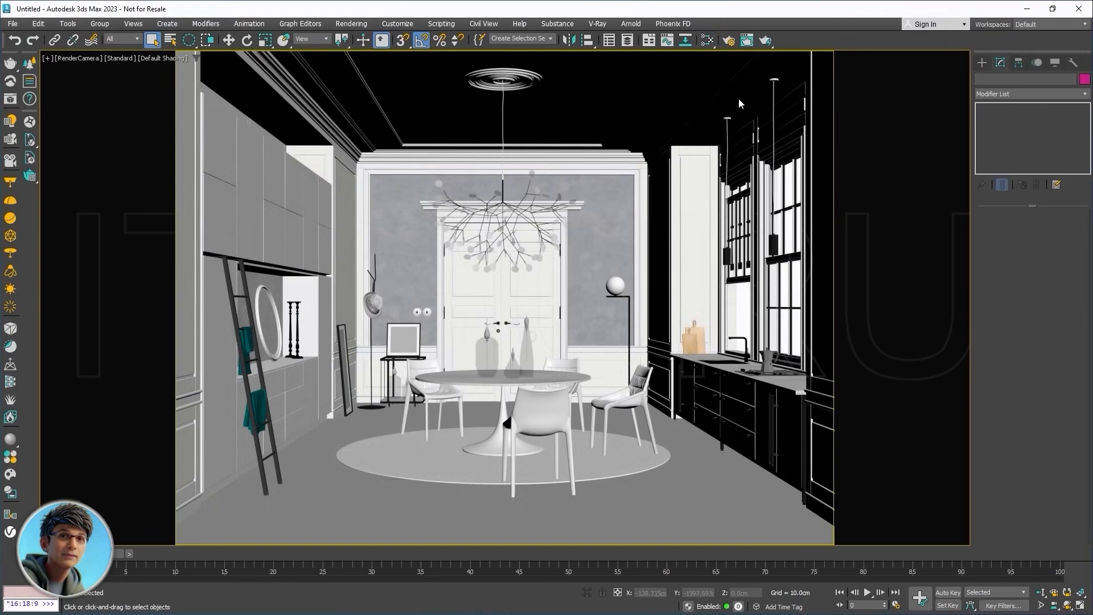
Show the V-Ray geometry types and the V-Ray light types available for creation.
{"action": "left_click", "coordinate": [980, 63]}
{"action": "left_click", "coordinate": [980, 97]}
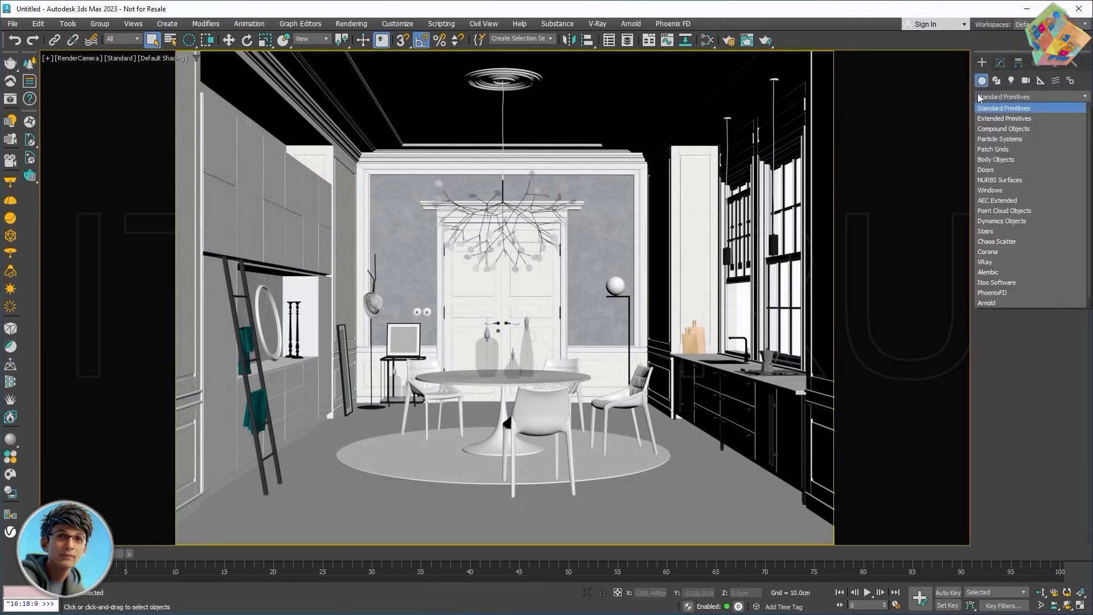
{"action": "left_click", "coordinate": [981, 262]}
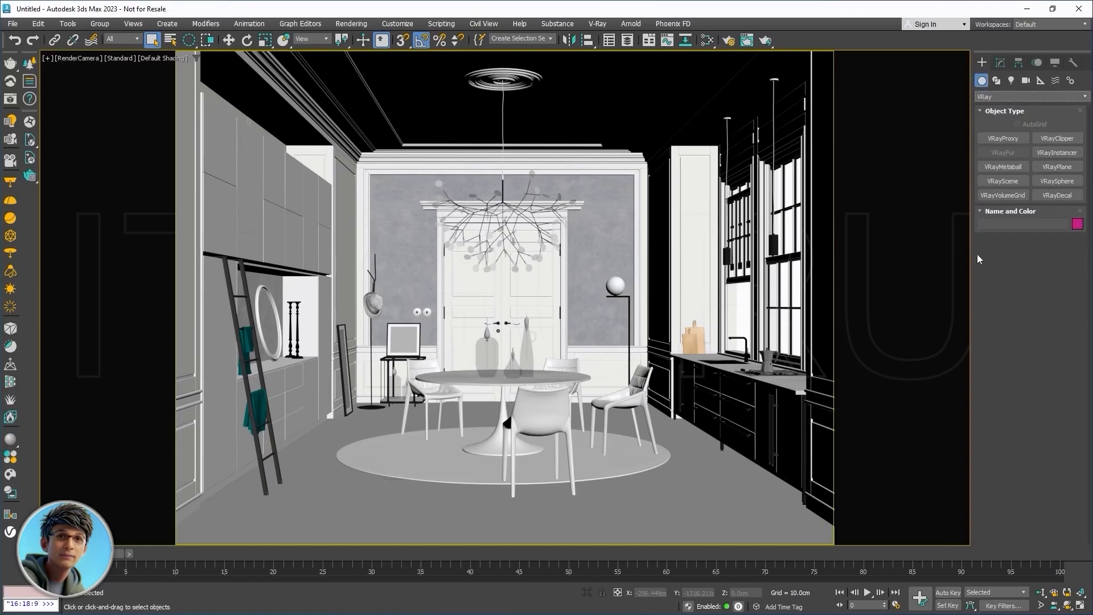
{"action": "left_click", "coordinate": [1011, 81]}
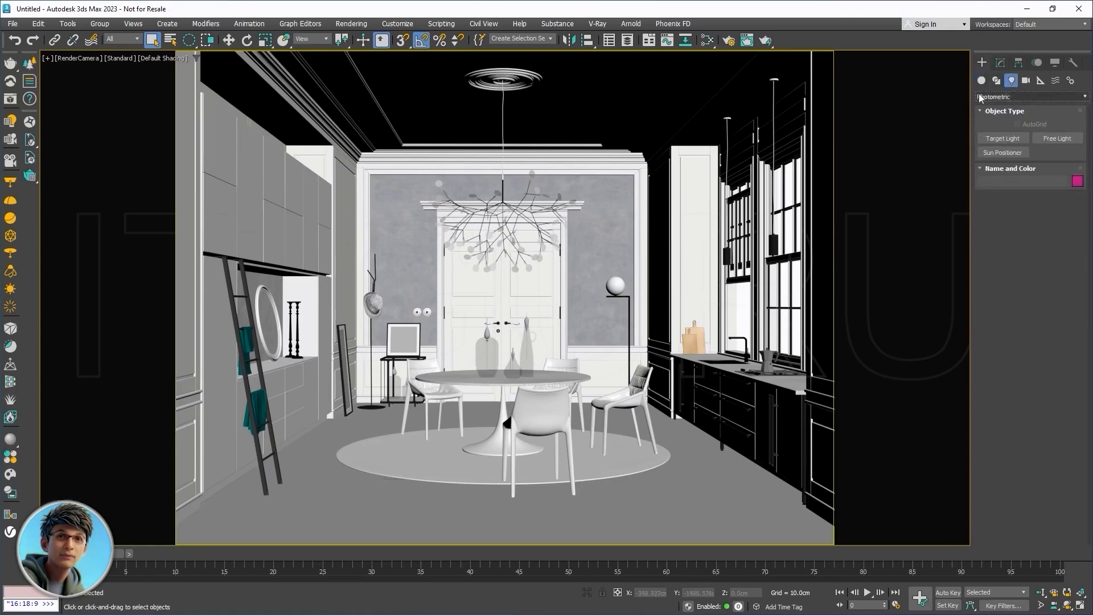
{"action": "left_click", "coordinate": [1003, 97]}
{"action": "left_click", "coordinate": [983, 139]}
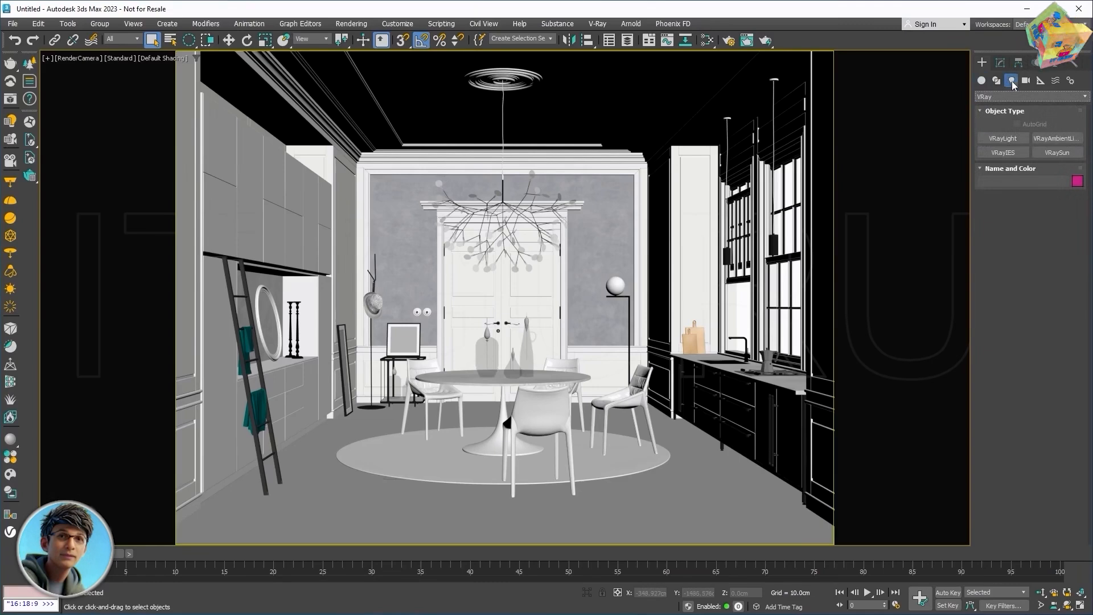
Show the V-Ray camera types and the V-Ray helper types available for creation.
{"action": "left_click", "coordinate": [1026, 80]}
{"action": "left_click", "coordinate": [1002, 96]}
{"action": "left_click", "coordinate": [983, 117]}
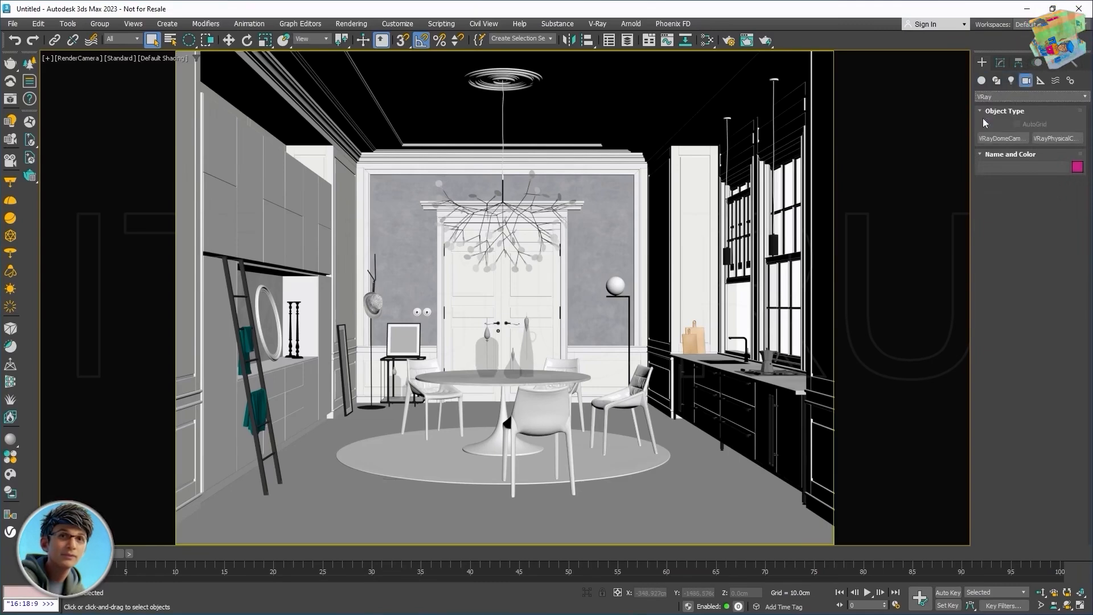
{"action": "left_click", "coordinate": [1041, 80]}
{"action": "left_click", "coordinate": [1010, 95]}
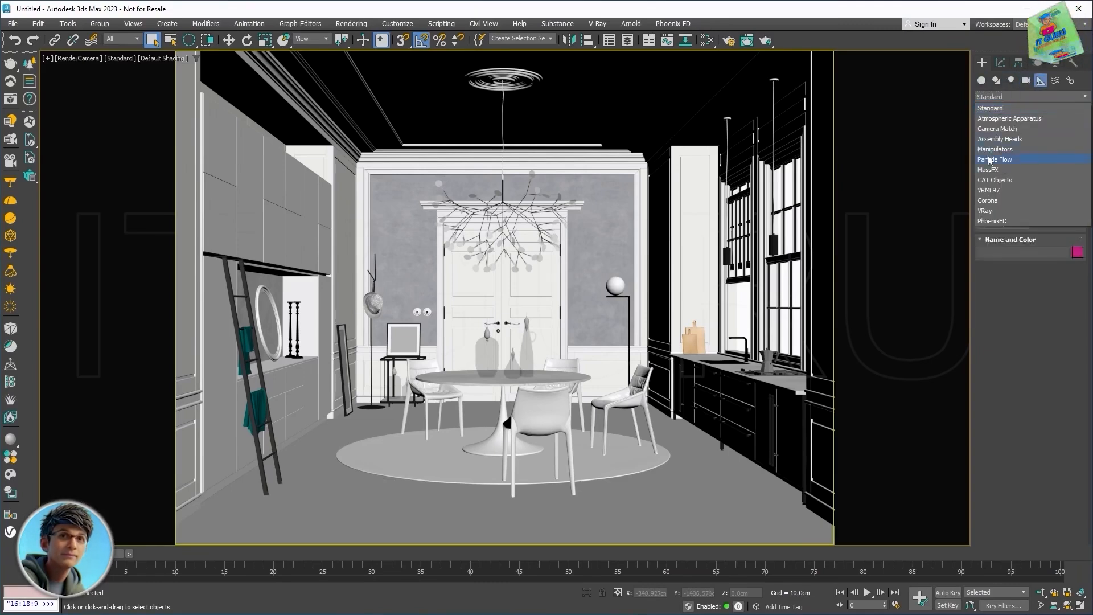
{"action": "left_click", "coordinate": [987, 210]}
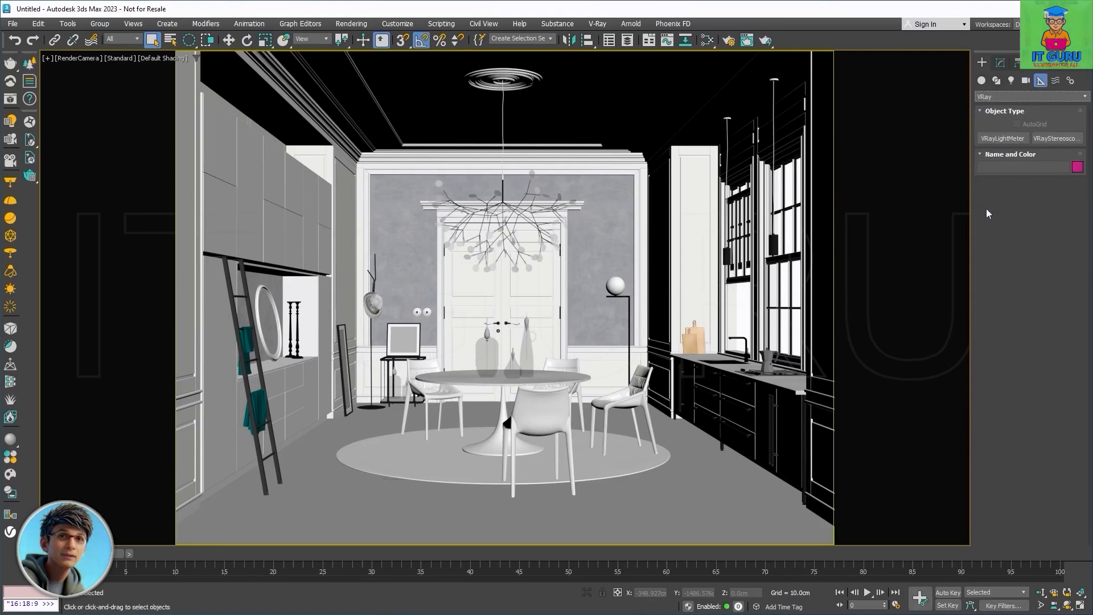
Select the front dining chair and look through the V-Ray modifiers available for it without applying one.
{"action": "left_click", "coordinate": [547, 405]}
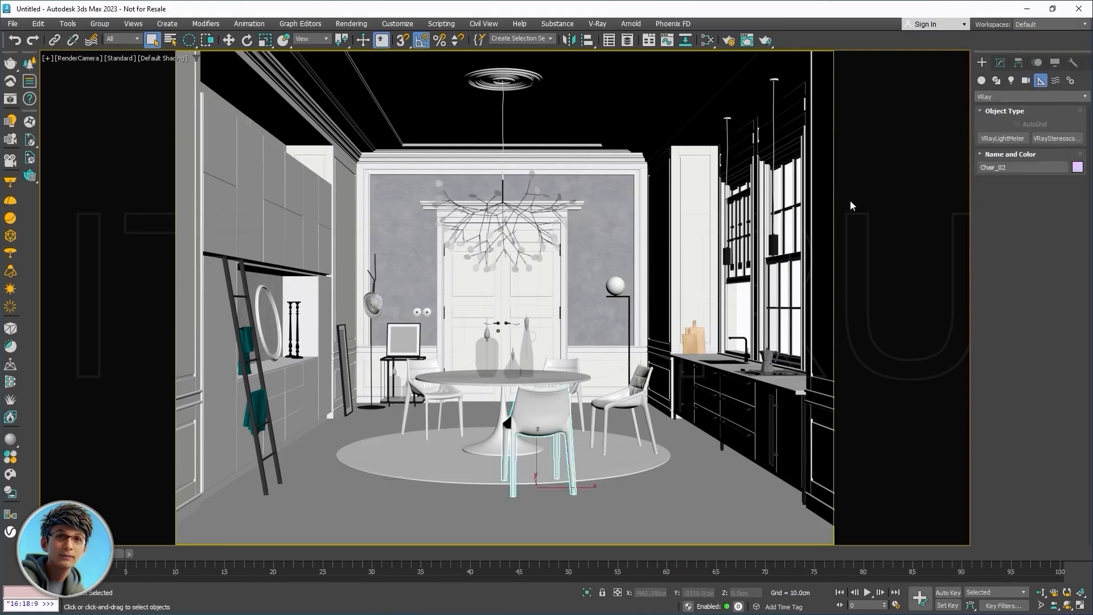
{"action": "left_click", "coordinate": [1001, 62]}
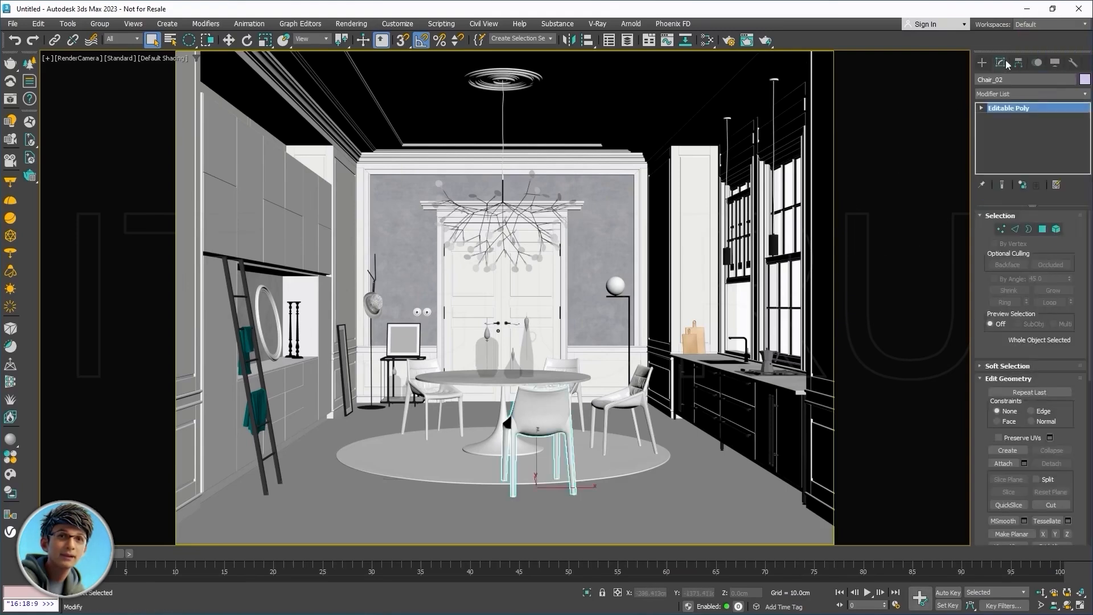
{"action": "left_click", "coordinate": [1086, 95]}
{"action": "key", "text": "v"}
{"action": "key", "text": "v"}
{"action": "key", "text": "v"}
{"action": "key", "text": "v"}
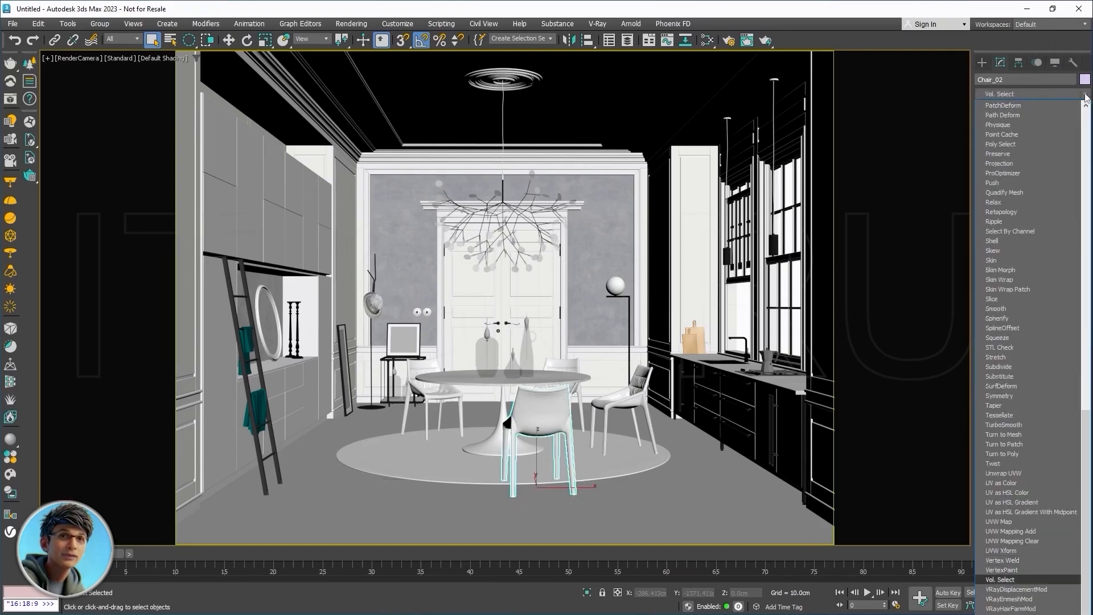
{"action": "key", "text": "v"}
{"action": "key", "text": "v"}
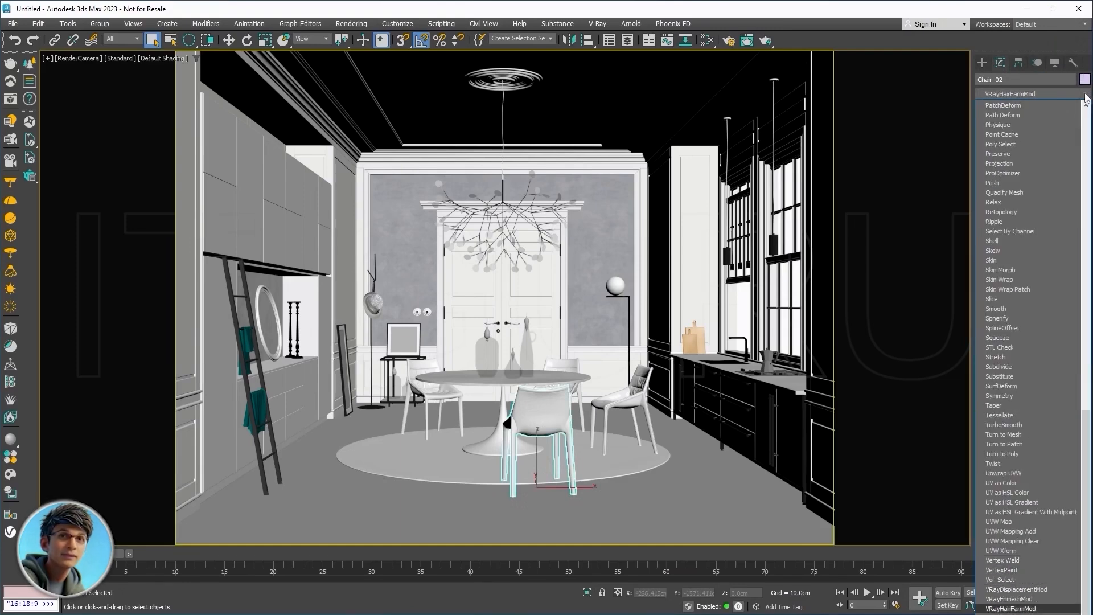
{"action": "key", "text": "Escape"}
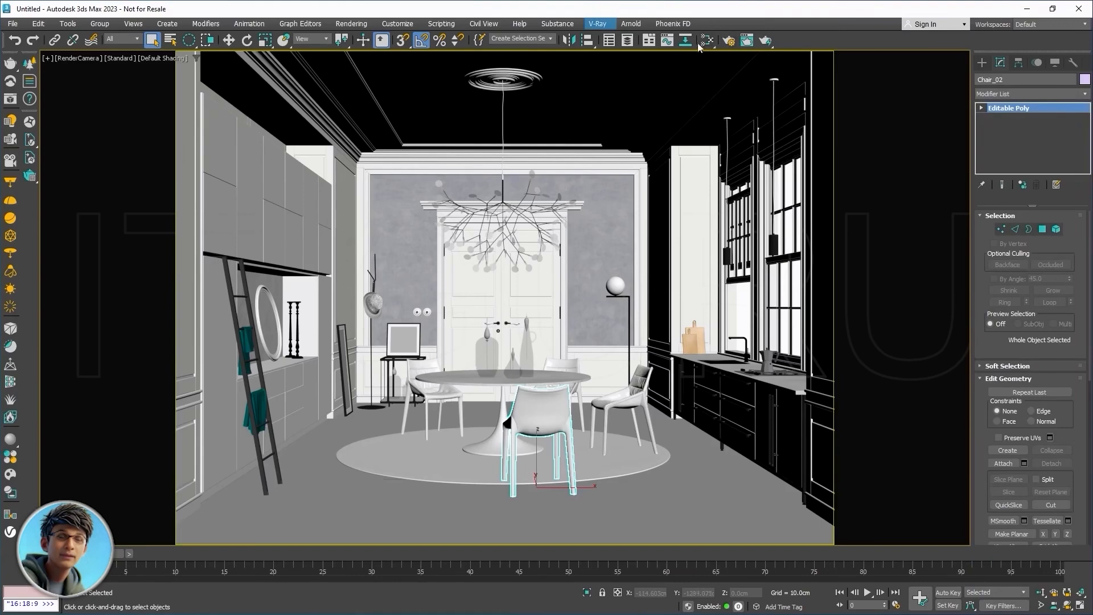
Review V-Ray's exporter, converter, licensing and help commands without choosing one.
{"action": "left_click", "coordinate": [599, 25]}
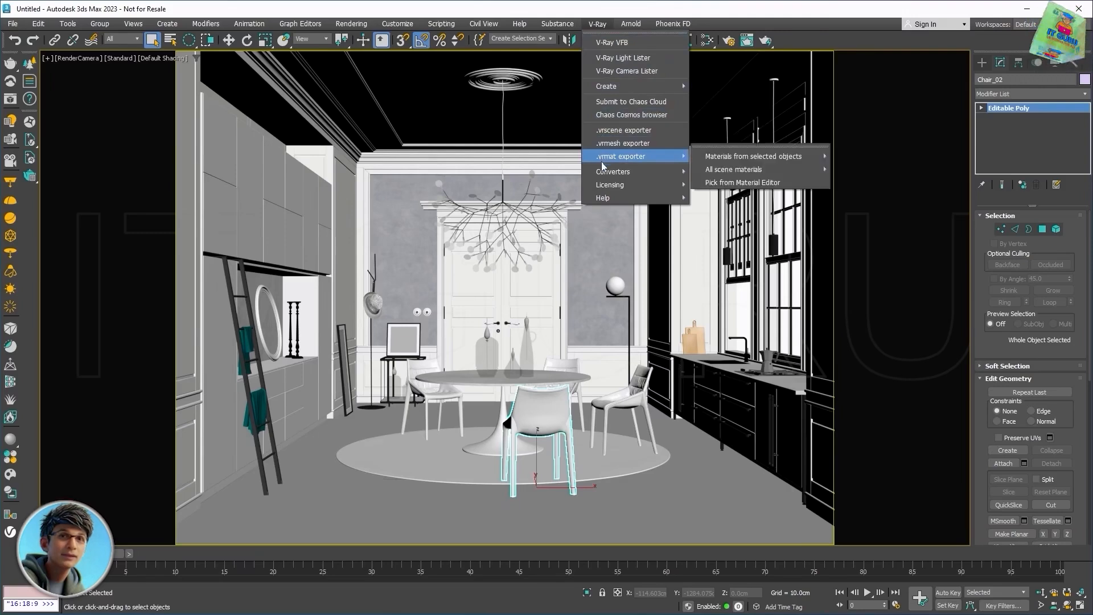
{"action": "mouse_move", "coordinate": [603, 172]}
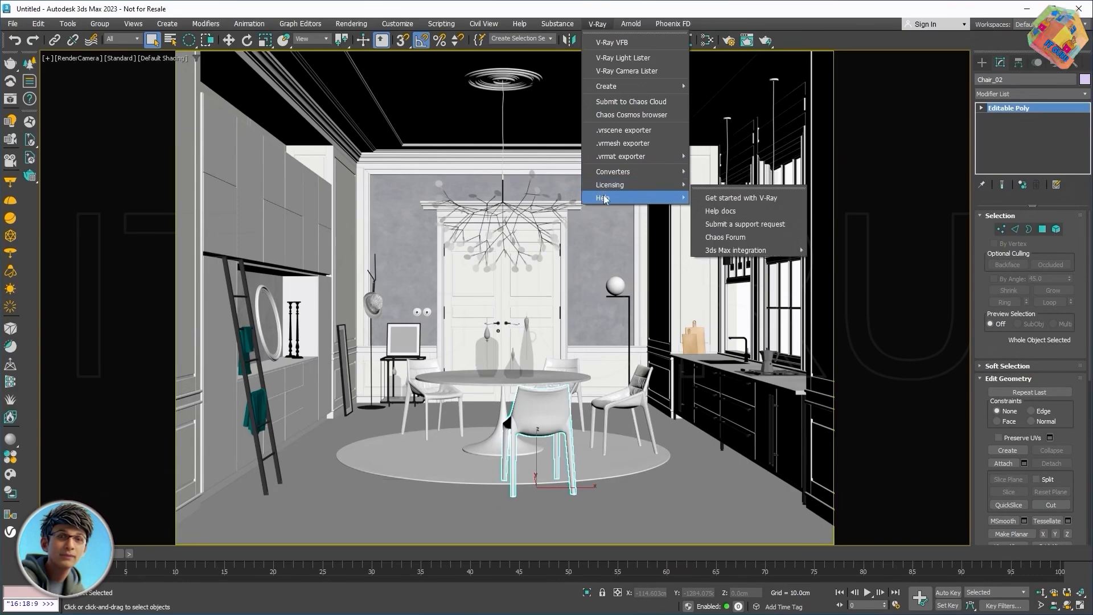
{"action": "left_click", "coordinate": [582, 251]}
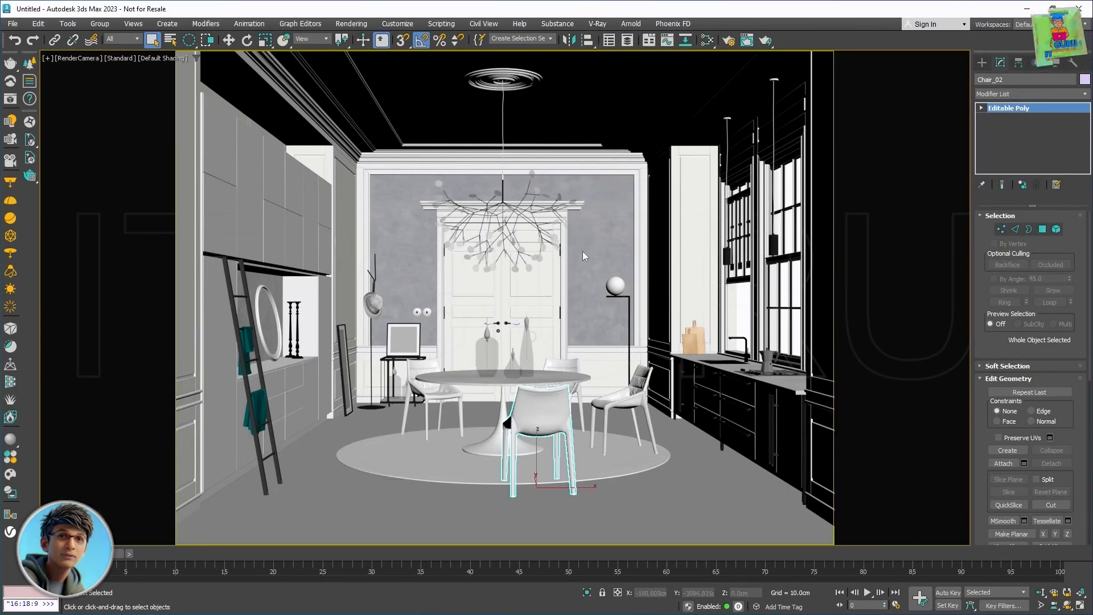
Look through the atmospheric effects available in the environment settings, including VRayEnvironmentFog, and close the settings.
{"action": "key", "text": "8"}
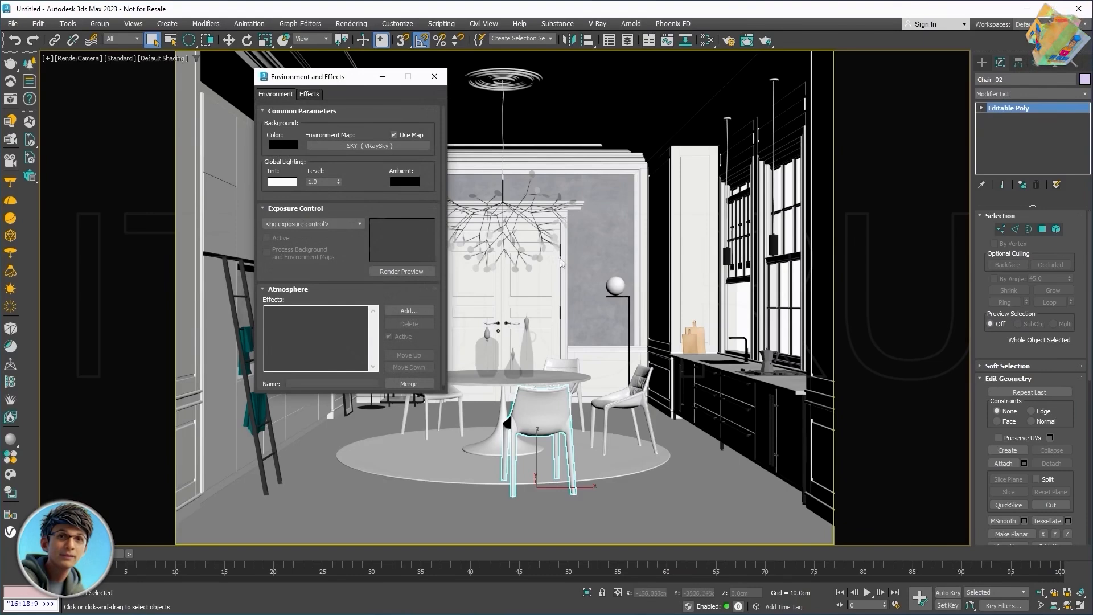
{"action": "left_click", "coordinate": [414, 313]}
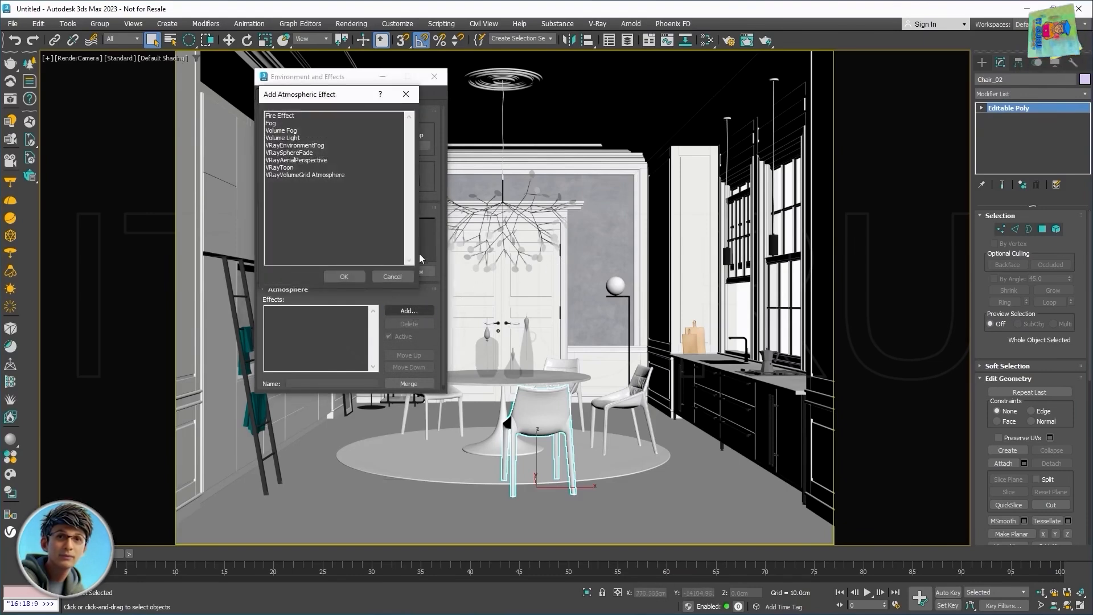
{"action": "left_click", "coordinate": [349, 146]}
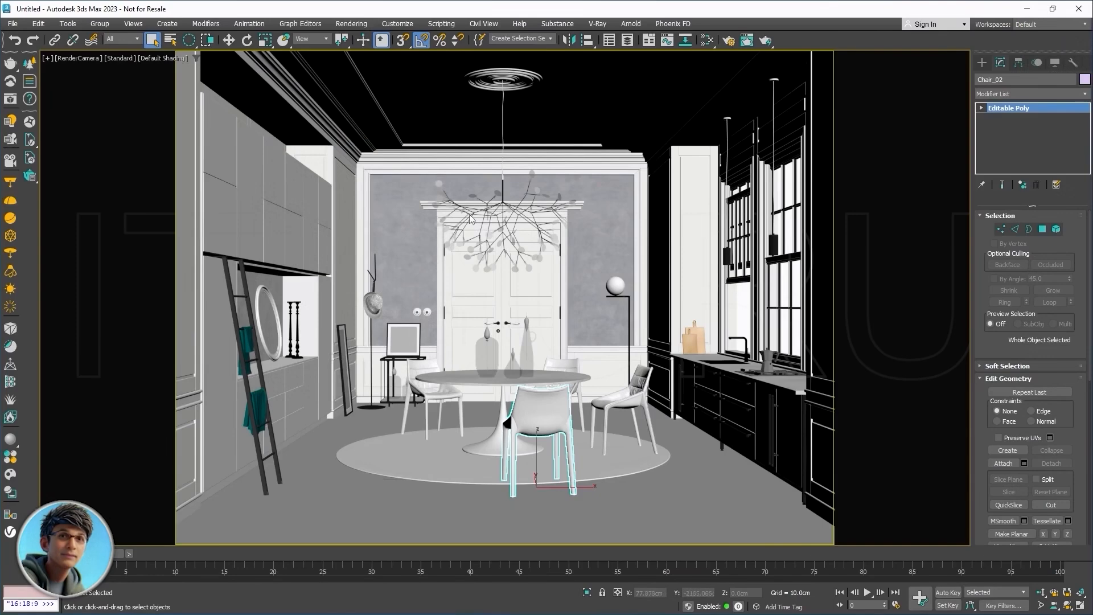
Examine the V-Ray object properties of the selected front chair, then close them without changing any setting.
{"action": "right_click", "coordinate": [470, 218]}
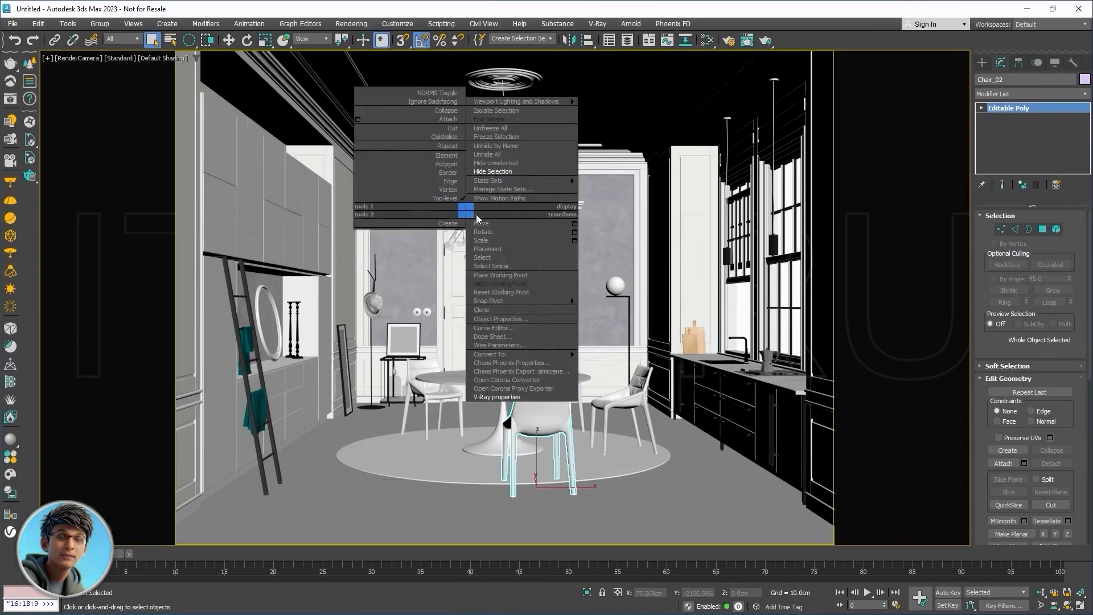
{"action": "left_click", "coordinate": [491, 397]}
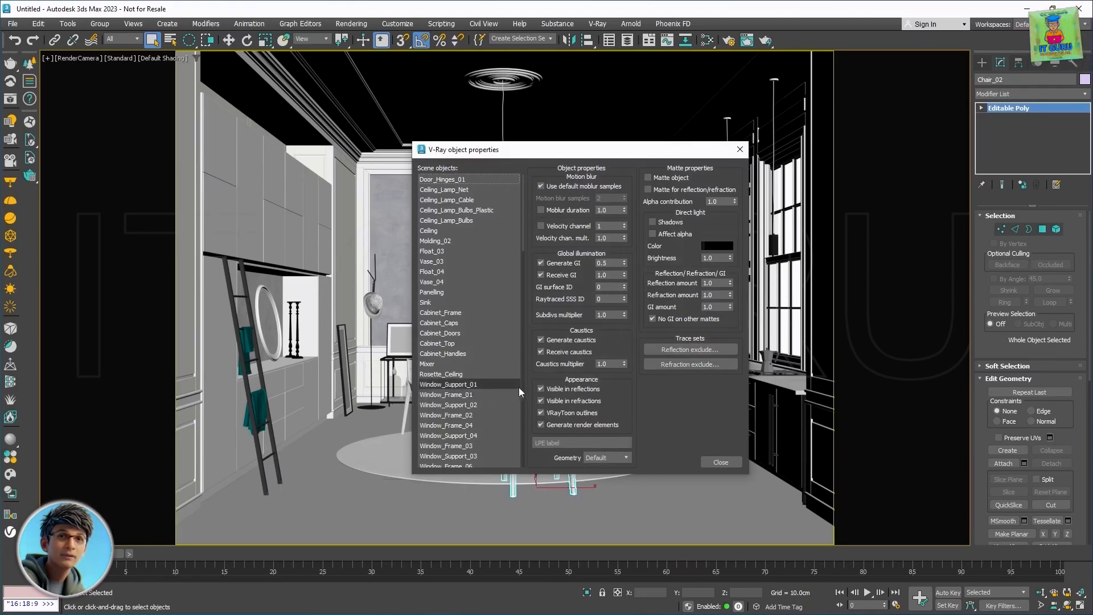
{"action": "left_click", "coordinate": [719, 462]}
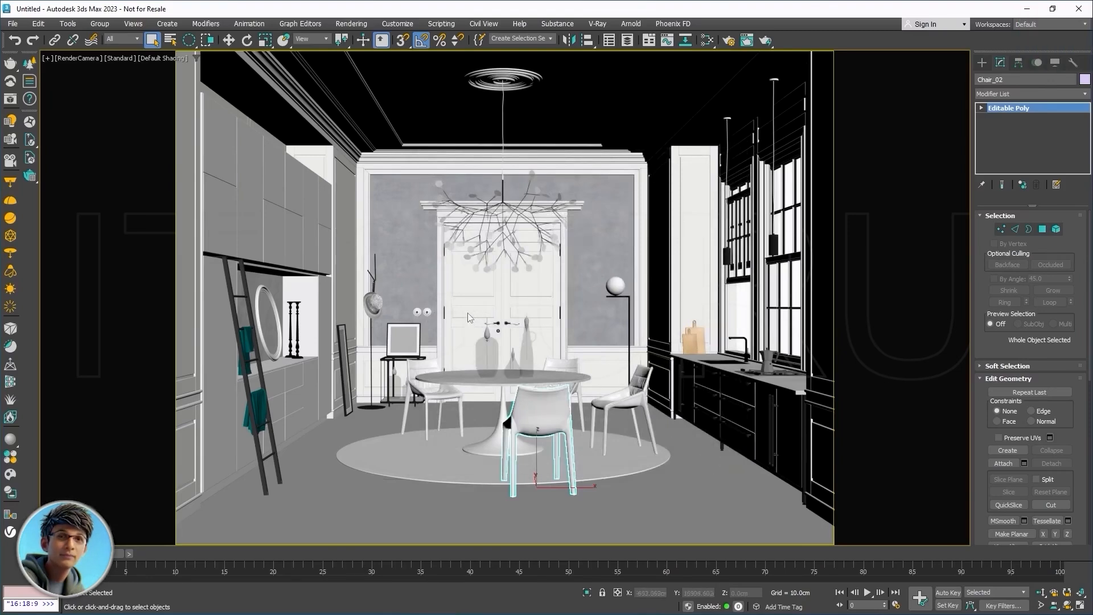
Search the commands for "vray s", view the V-Ray scene converter options and cancel without converting the scene.
{"action": "type", "text": "xv"}
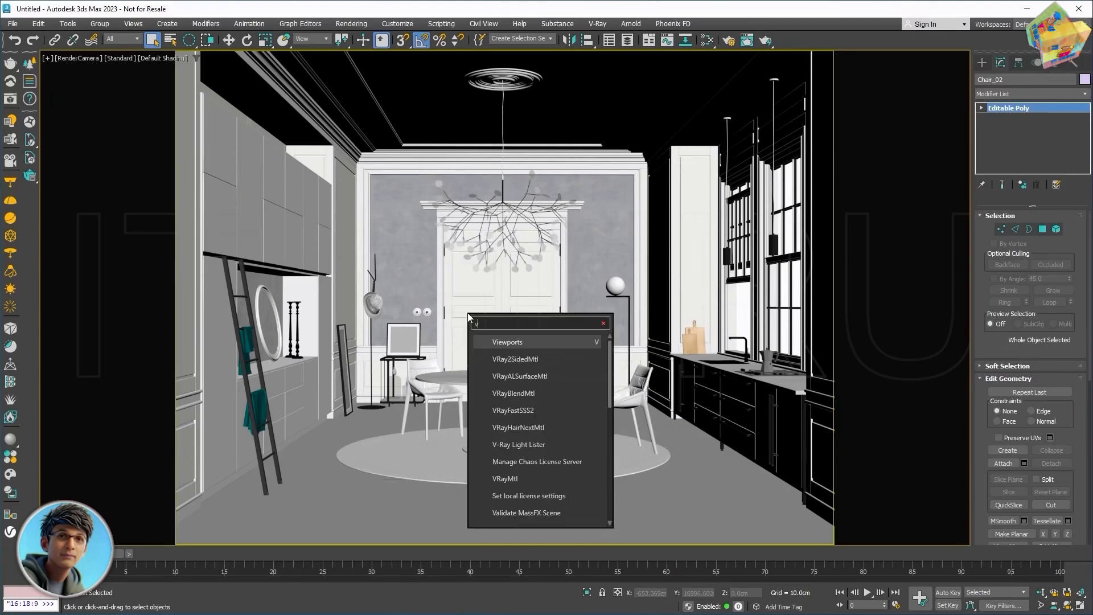
{"action": "type", "text": "ray s"}
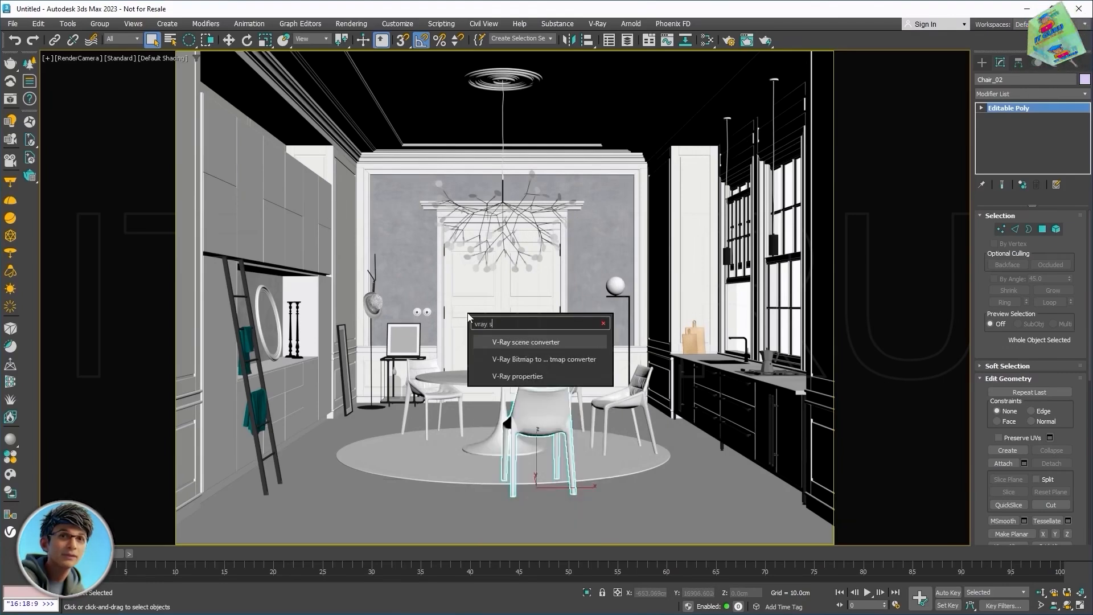
{"action": "left_click", "coordinate": [494, 342]}
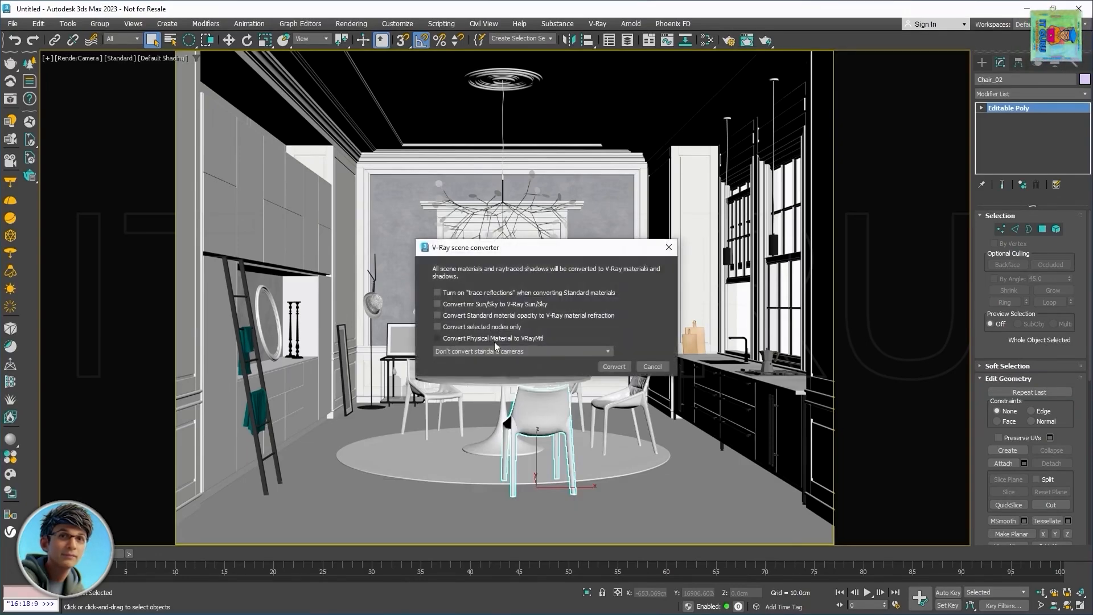
{"action": "left_click", "coordinate": [652, 366]}
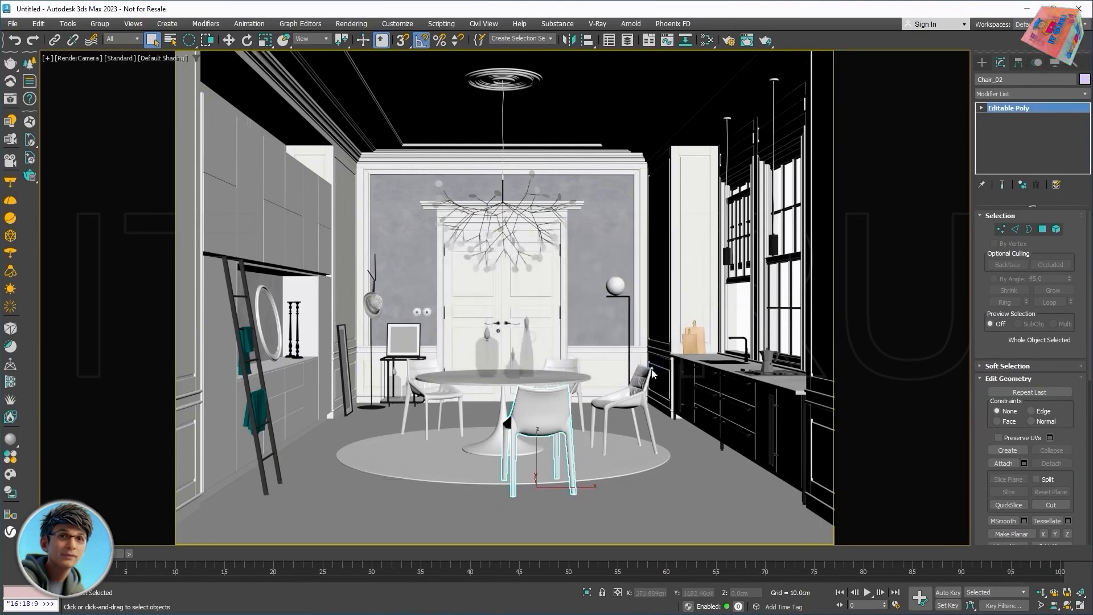